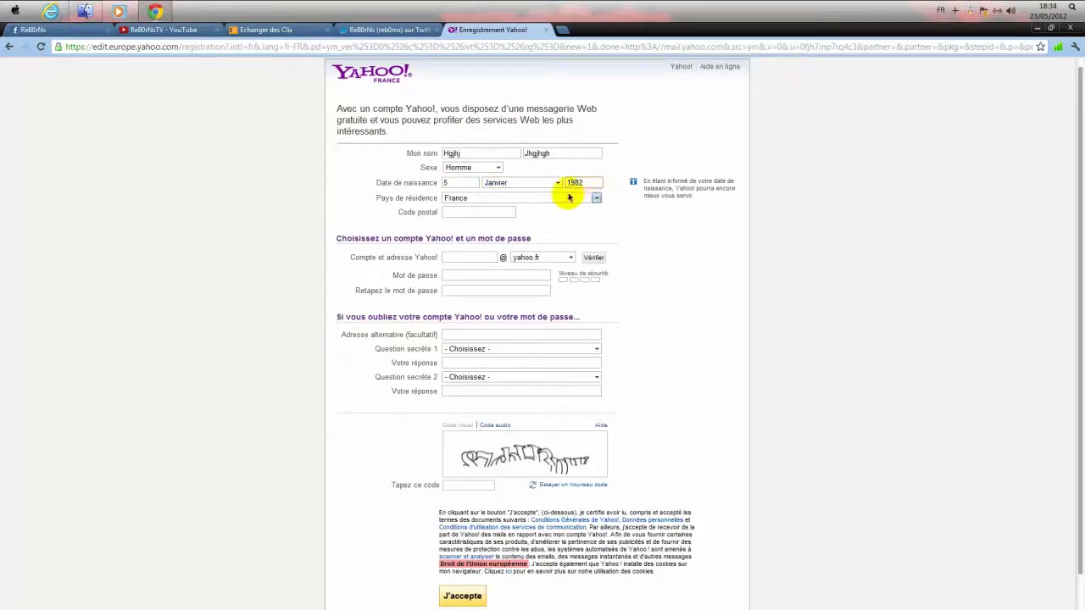
- Keep France as the country, then enter the postal code and a Yahoo account name
left_click(569, 198)
left_click(538, 195)
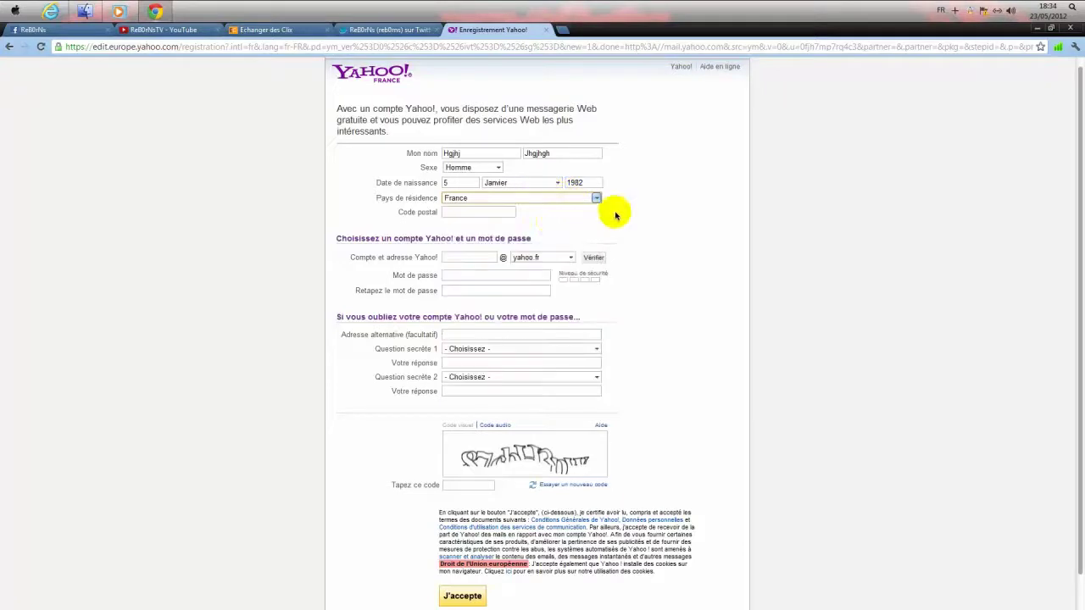
left_click(512, 212)
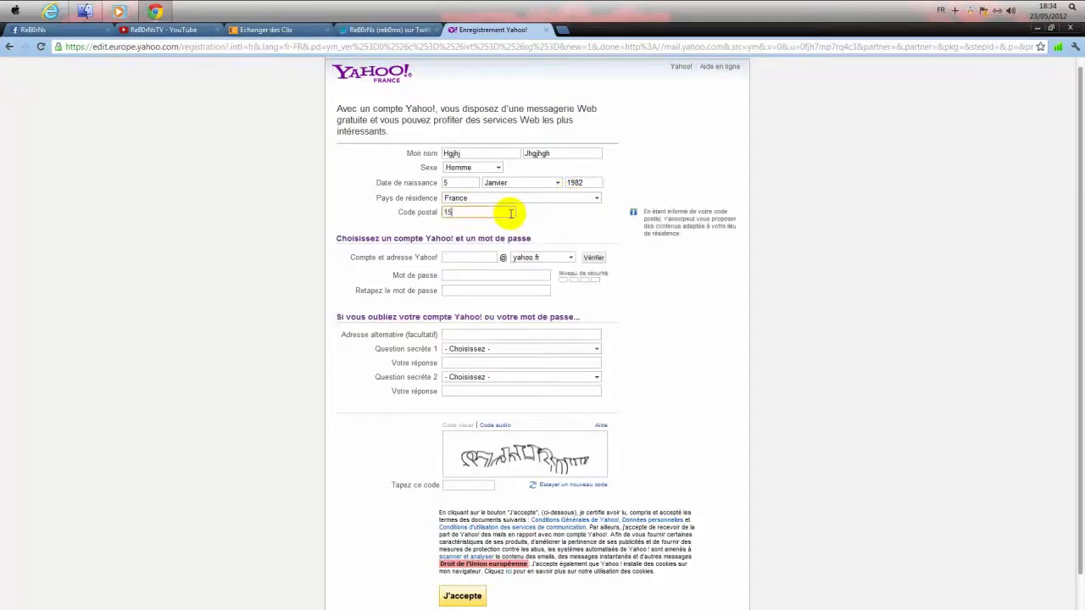
type("15890")
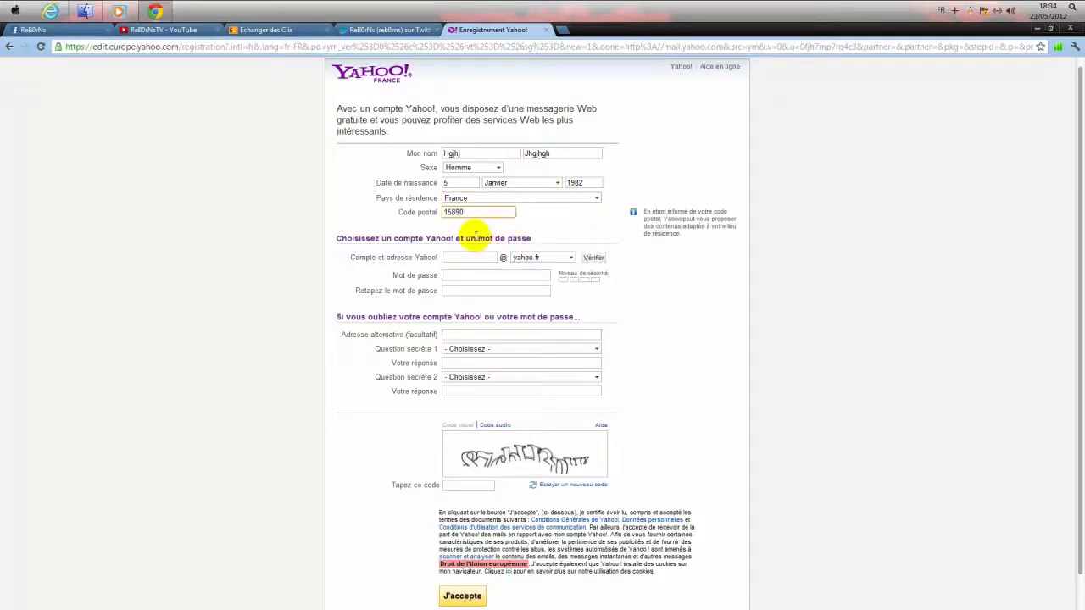
left_click(465, 256)
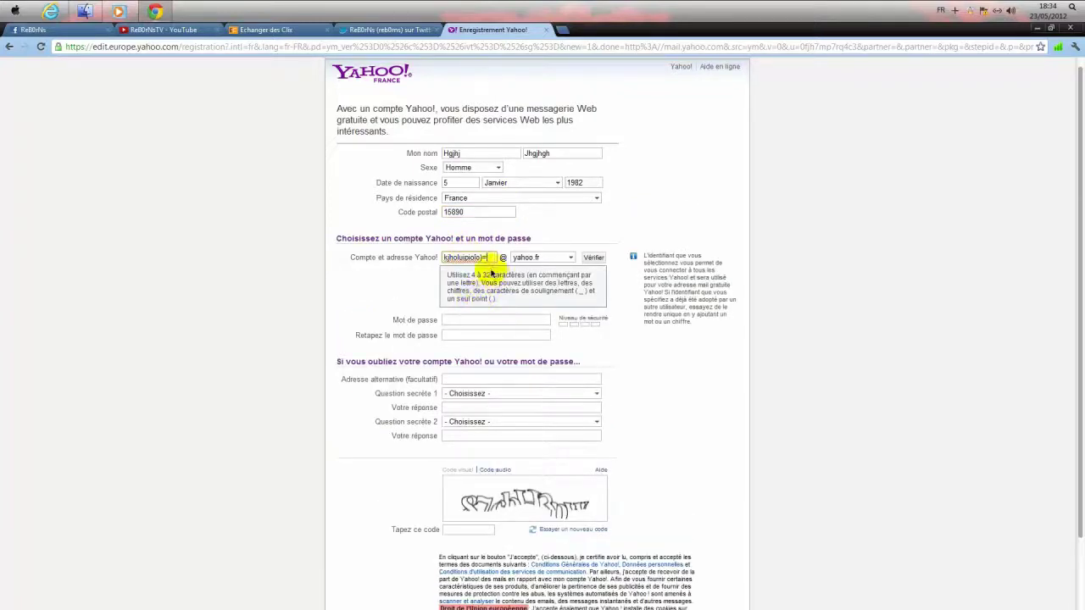
- Enter the account password and retype it to confirm
left_click(483, 319)
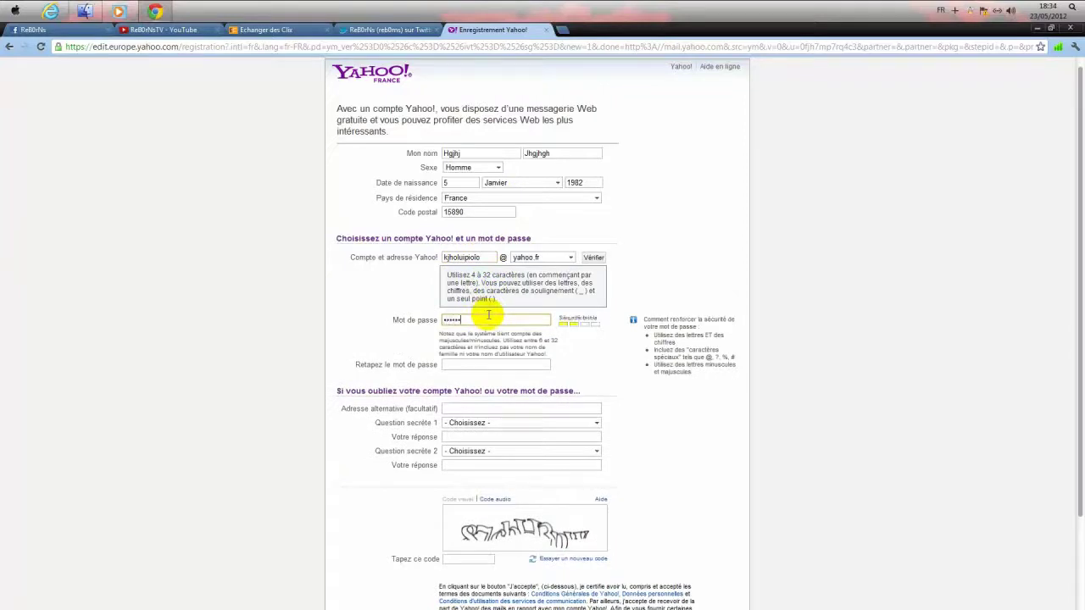
type("•")
key("Tab")
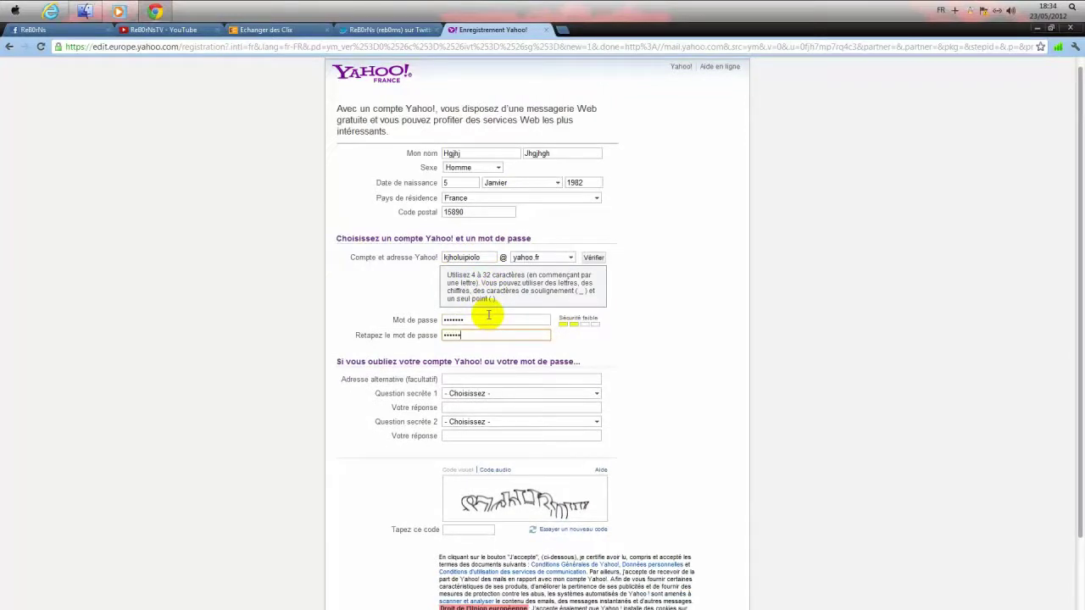
type("•")
key("Tab")
- Choose the 'meeting your spouse' and 'favourite childhood sport' security questions and answer both
left_click(488, 393)
left_click(489, 404)
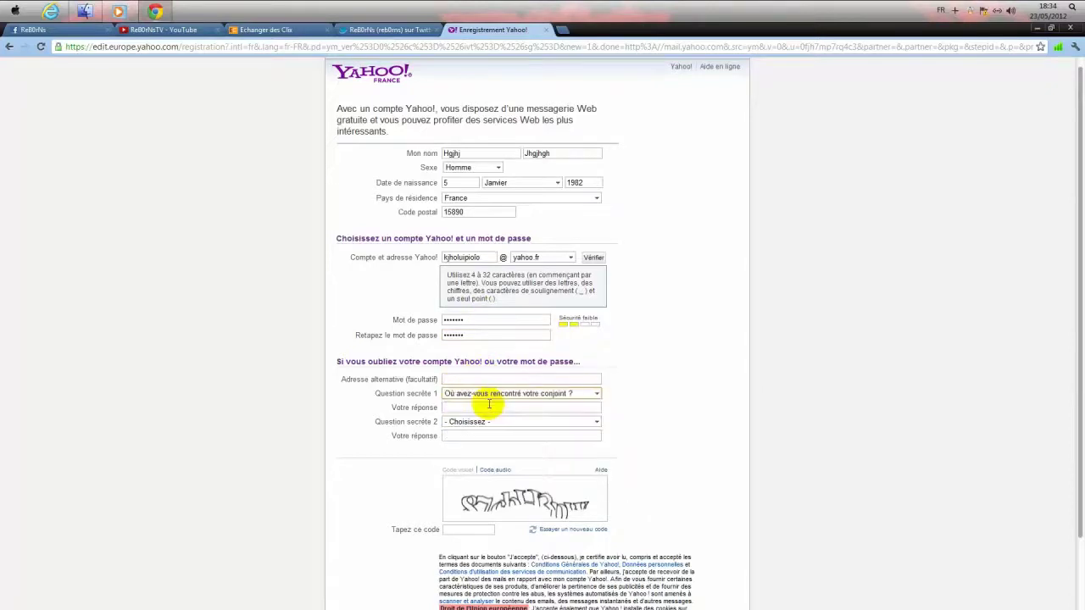
left_click(490, 406)
left_click(492, 444)
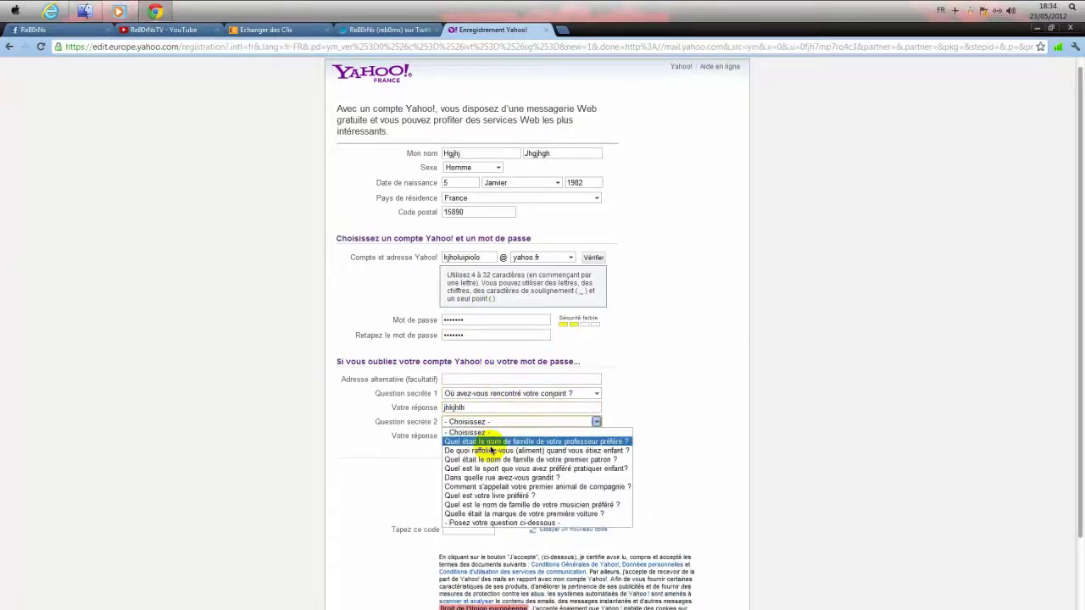
left_click(492, 455)
left_click(491, 436)
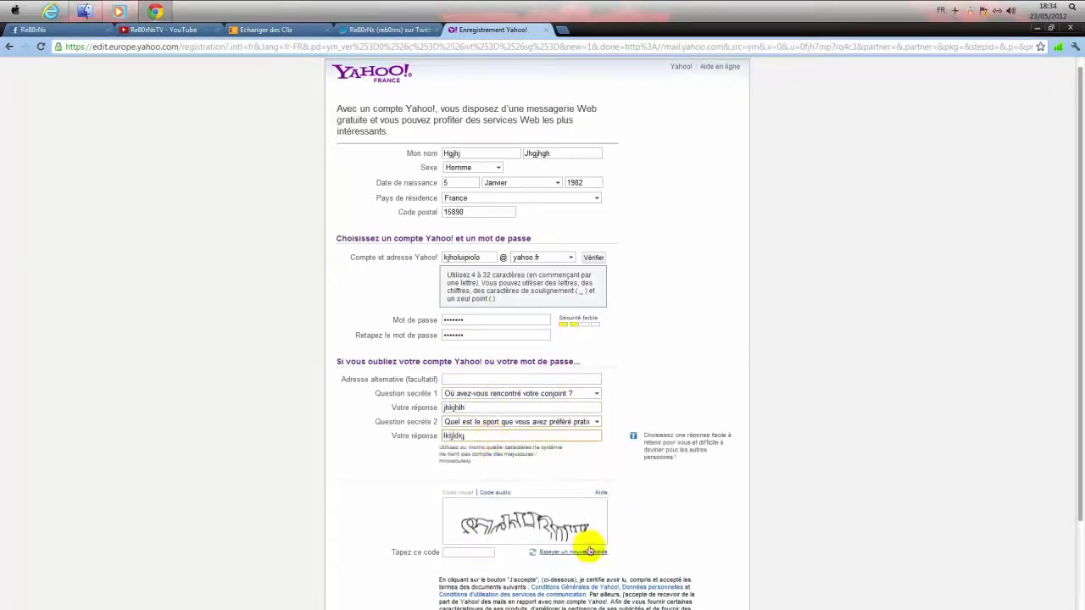
left_click(588, 554)
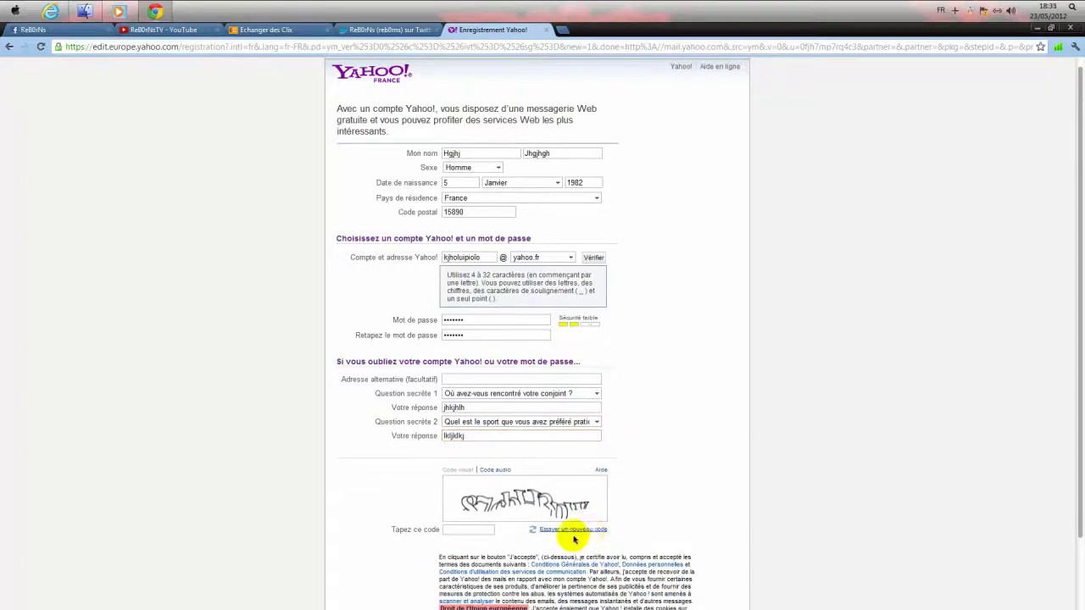
- Enter a refreshed captcha, accept, fix the rejected account name, and accept again
left_click(573, 531)
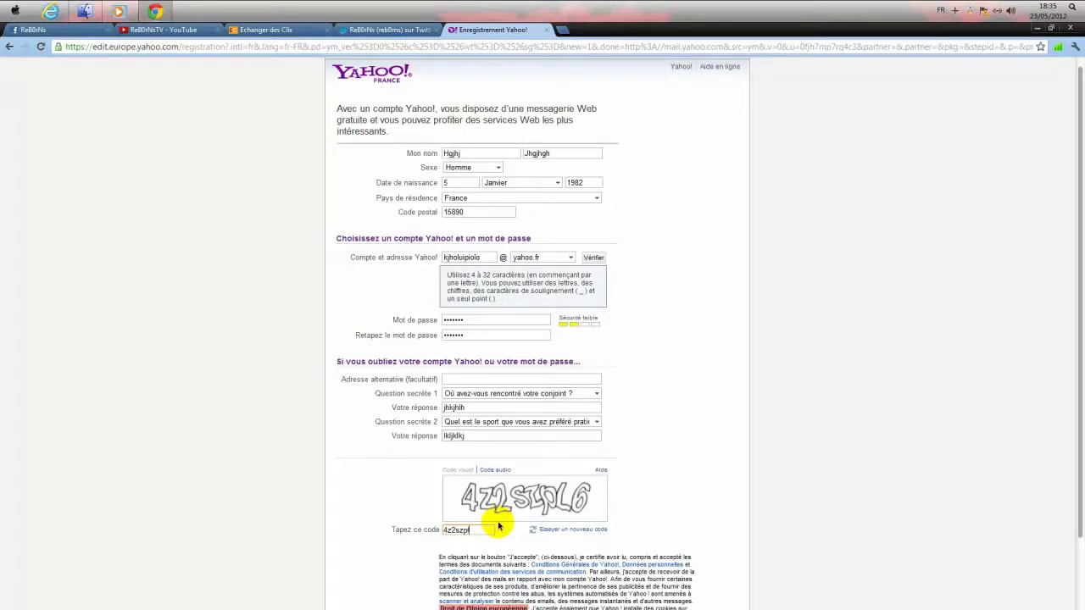
type("4z2szpl6")
scroll(615, 542, "down", 2)
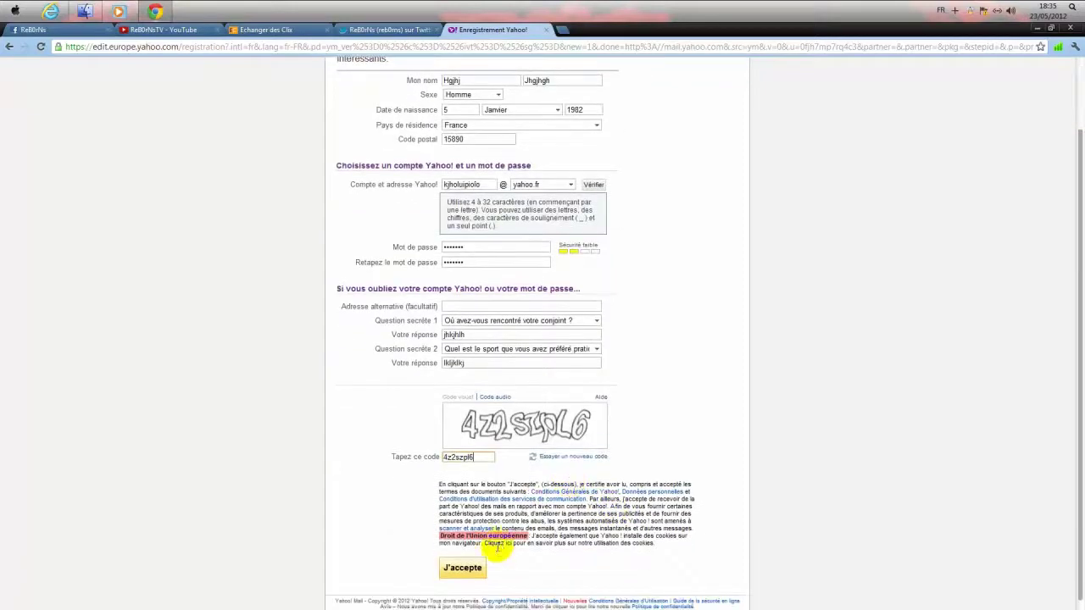
left_click(458, 570)
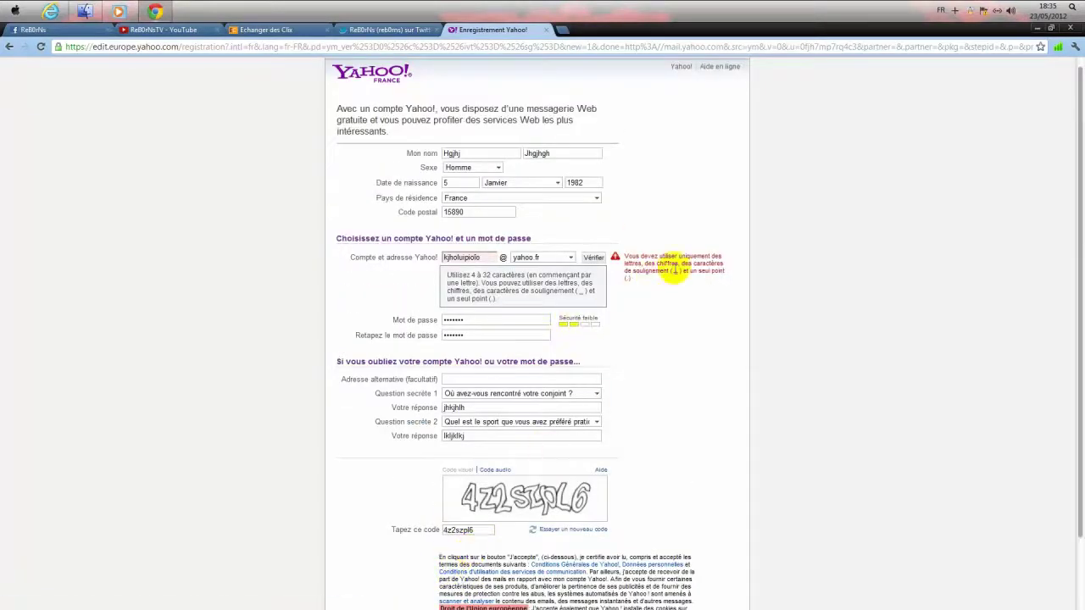
left_click(477, 257)
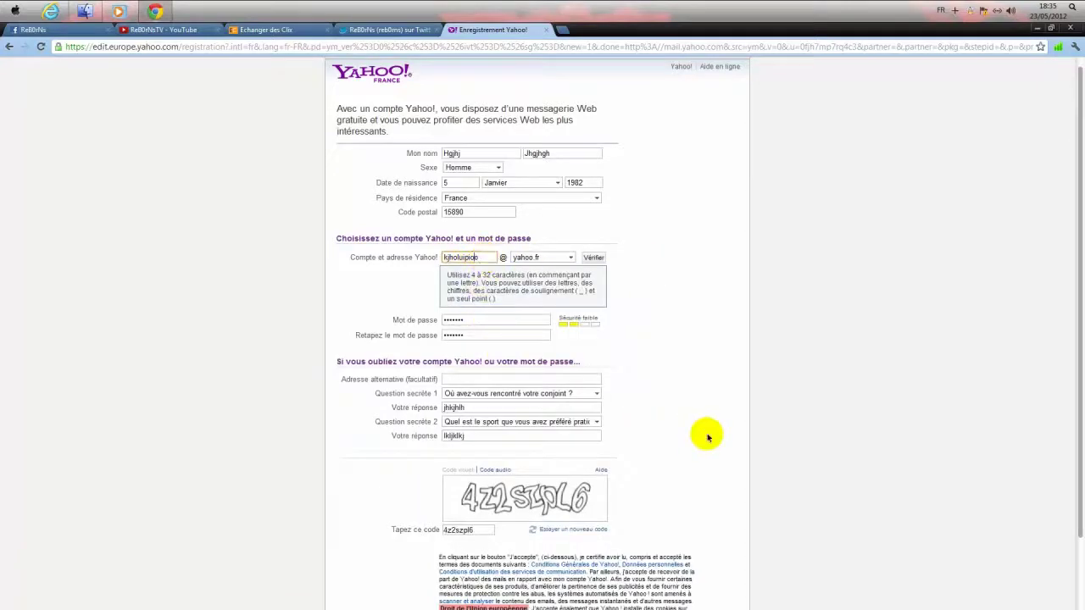
scroll(594, 492, "down", 2)
left_click(463, 569)
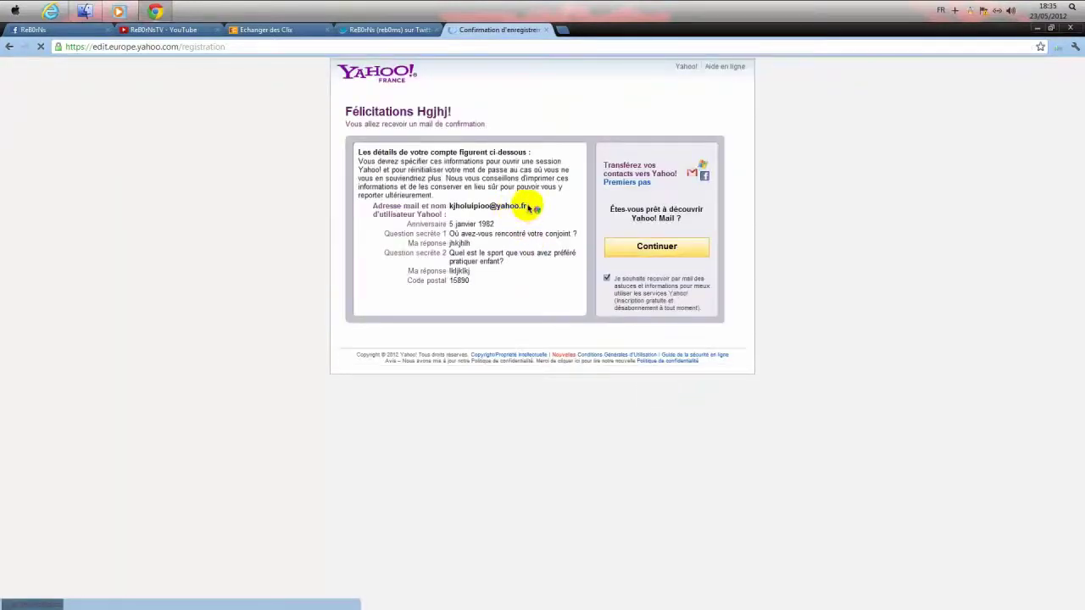
- Copy the new Yahoo email address and continue into Yahoo! Mail
left_click_drag(527, 205, 448, 217)
right_click(458, 217)
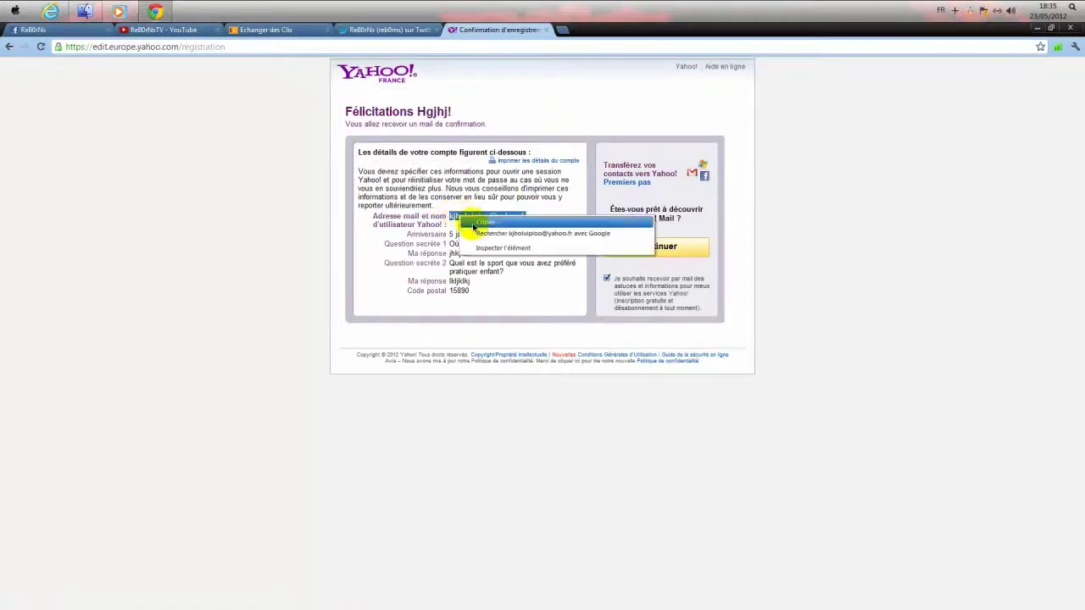
left_click(477, 224)
left_click(662, 247)
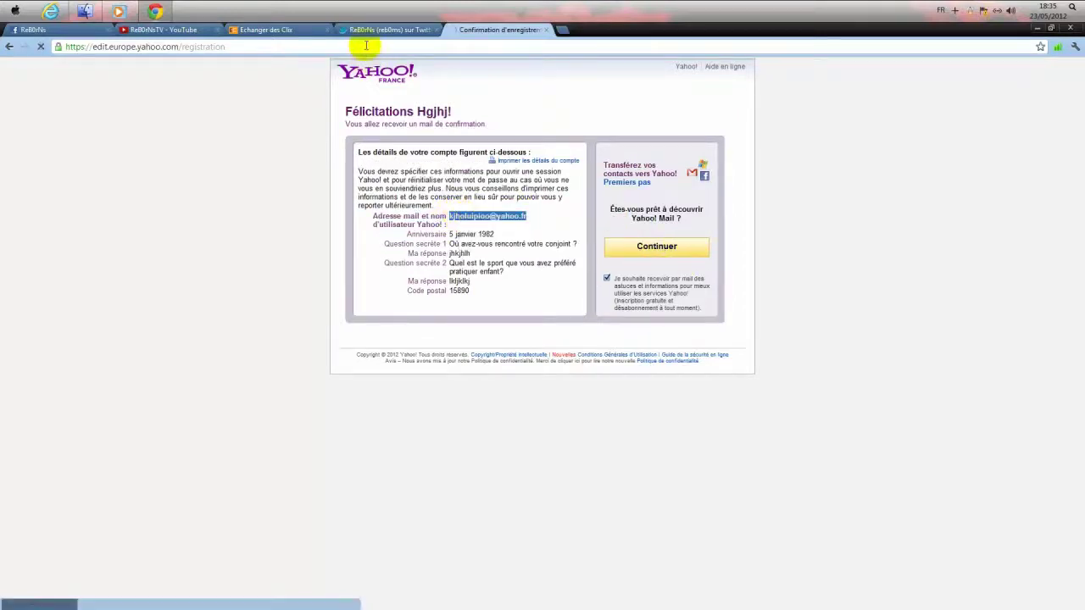
- Open the EuroClix referral link from the tweet and close the logged-out EuroClix tab
left_click(358, 29)
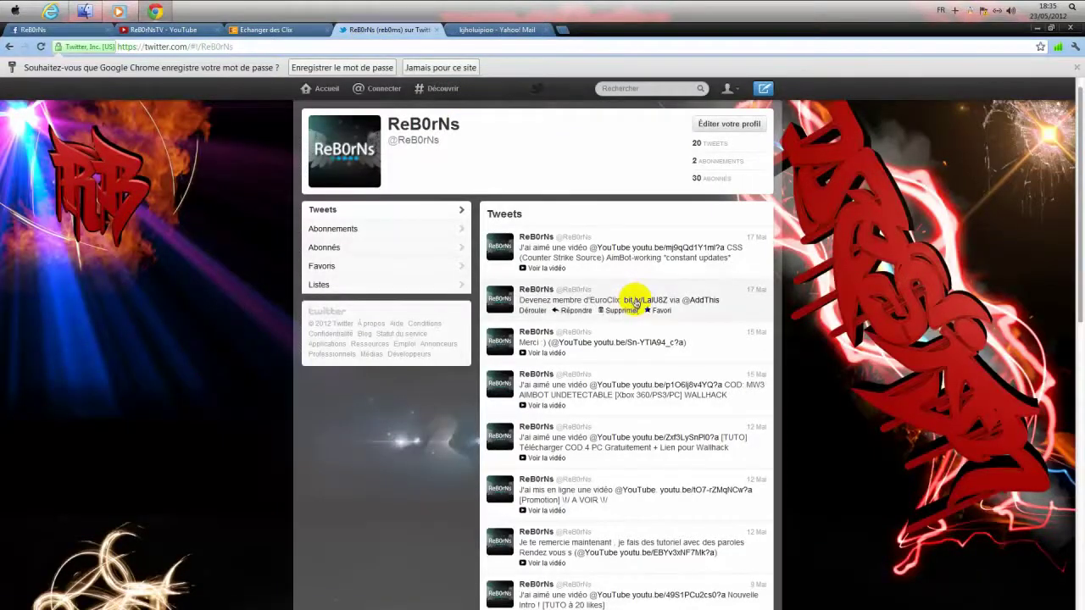
left_click(634, 301)
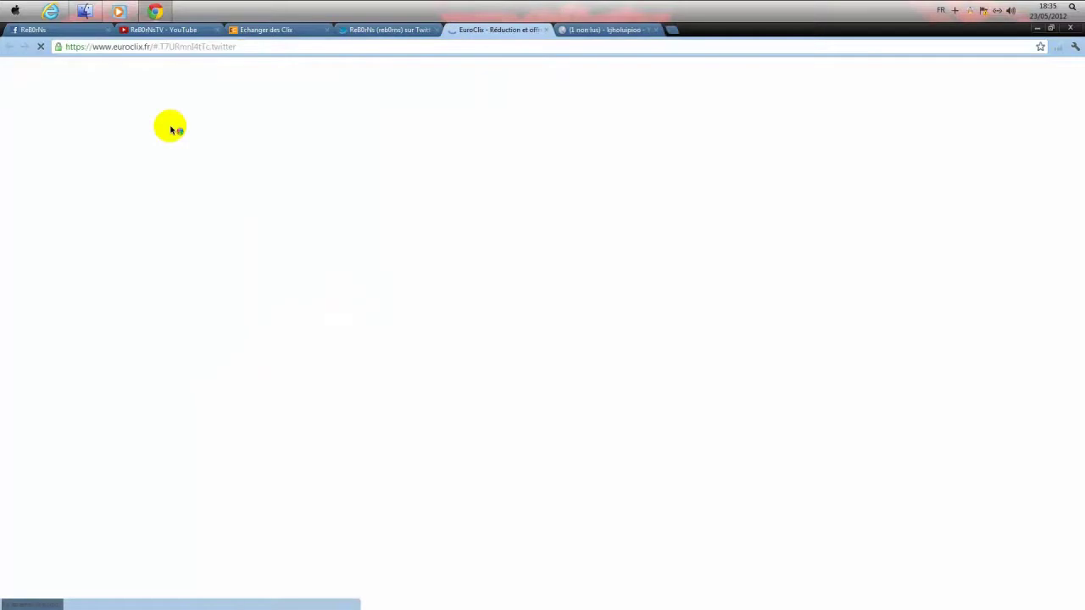
left_click(299, 29)
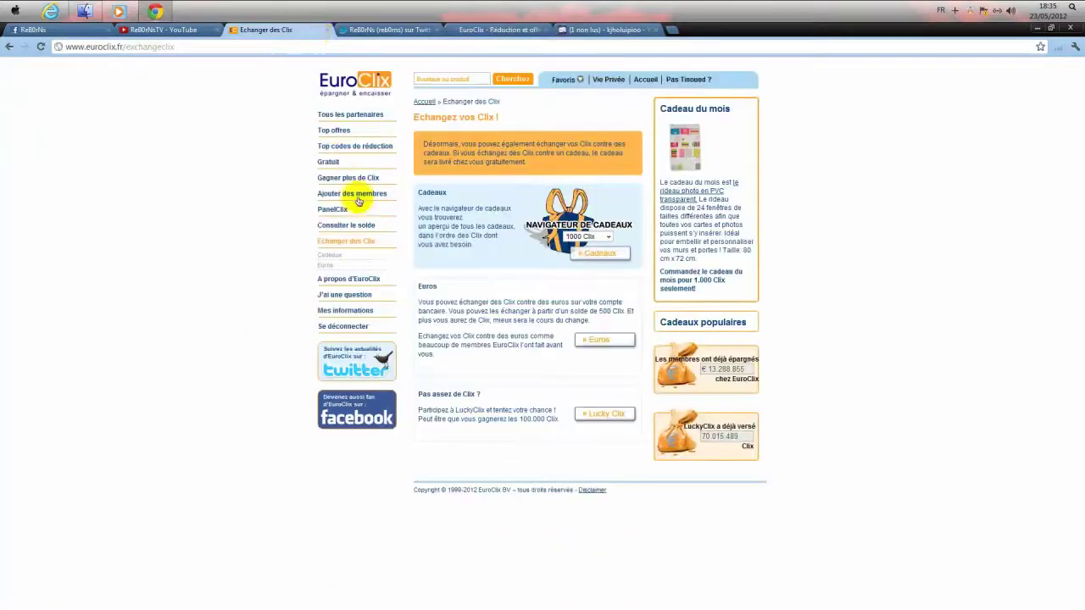
left_click(347, 227)
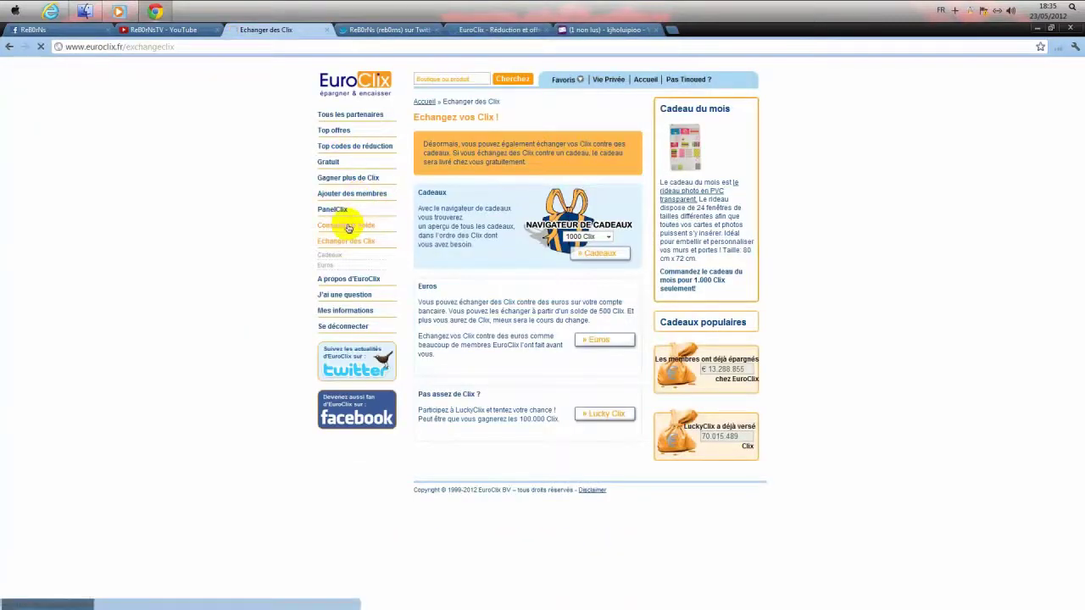
left_click(326, 30)
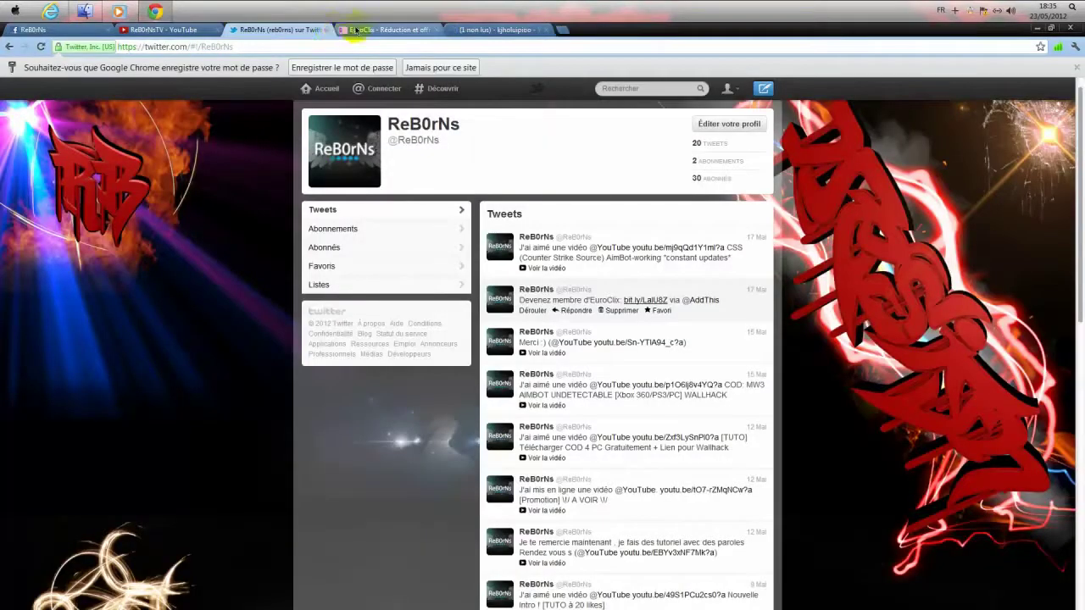
left_click(356, 30)
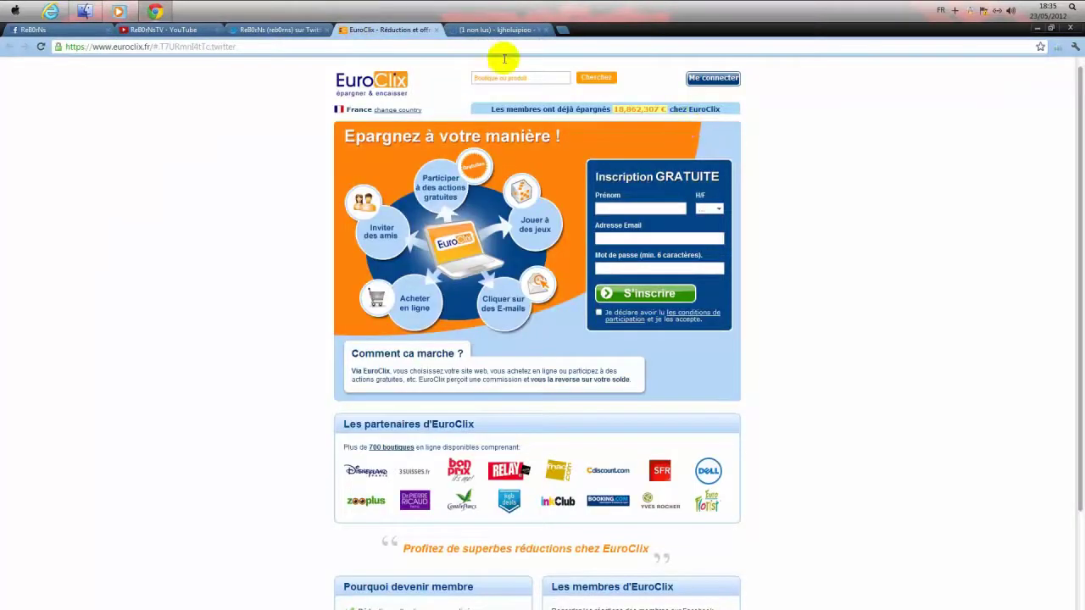
- After rechecking the referral tweet, finish the password and submit the EuroClix sign-up form
left_click(490, 32)
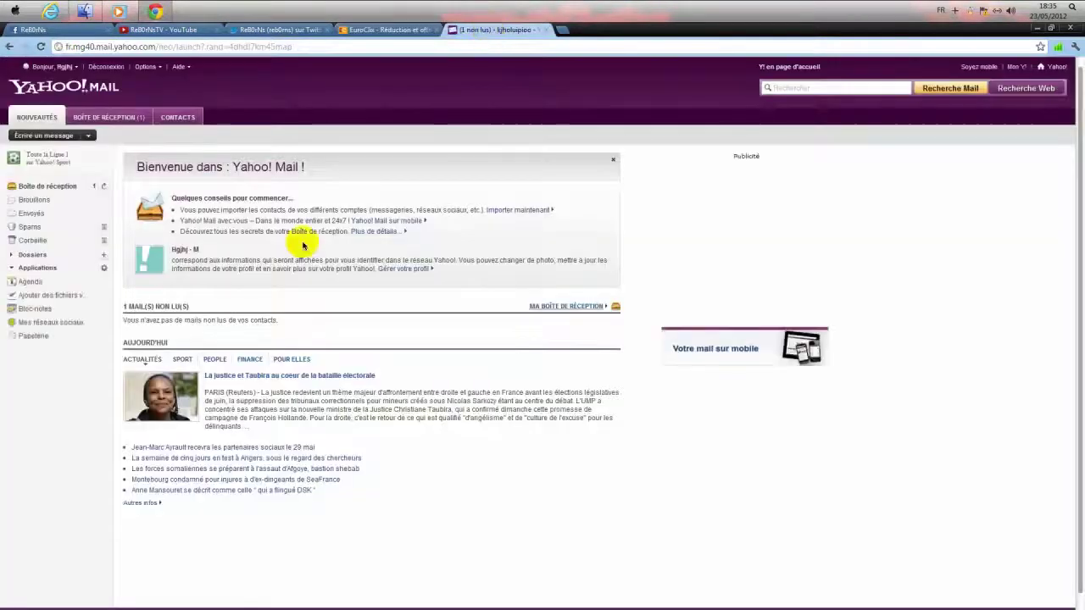
left_click(403, 31)
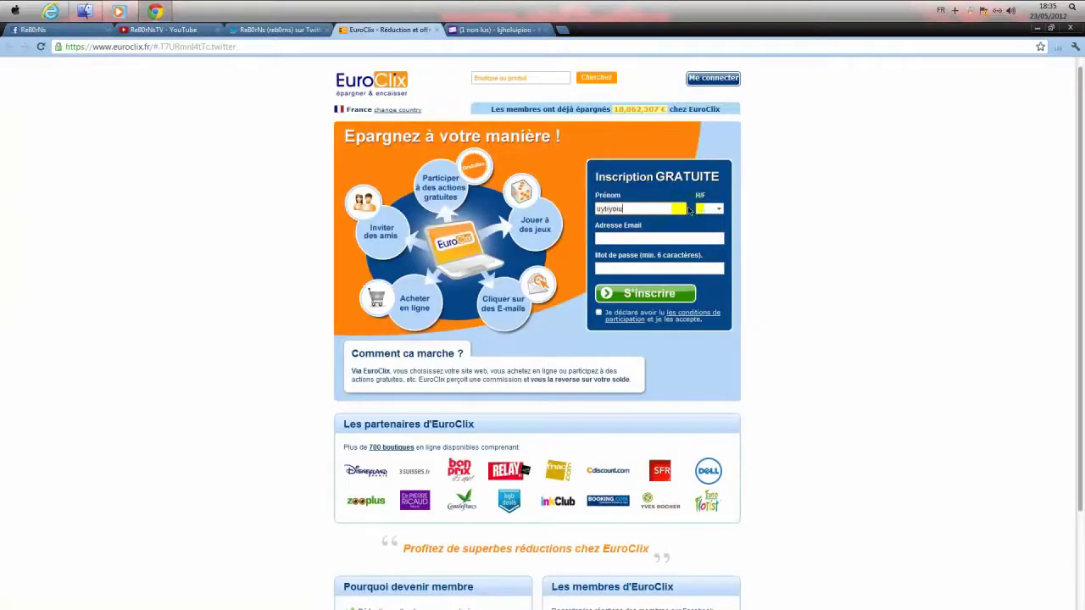
left_click(297, 31)
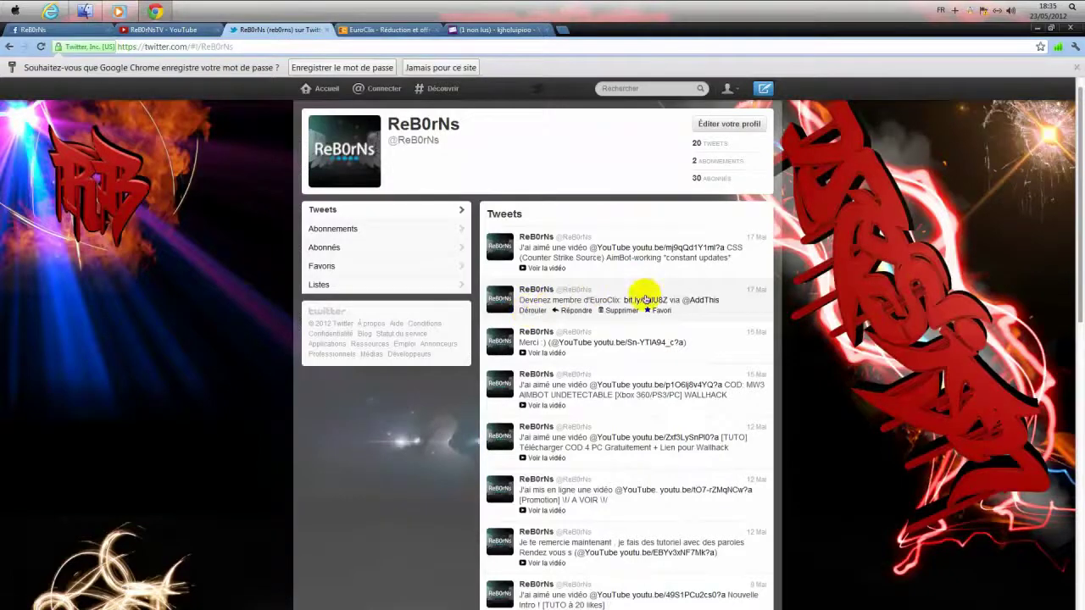
left_click(386, 29)
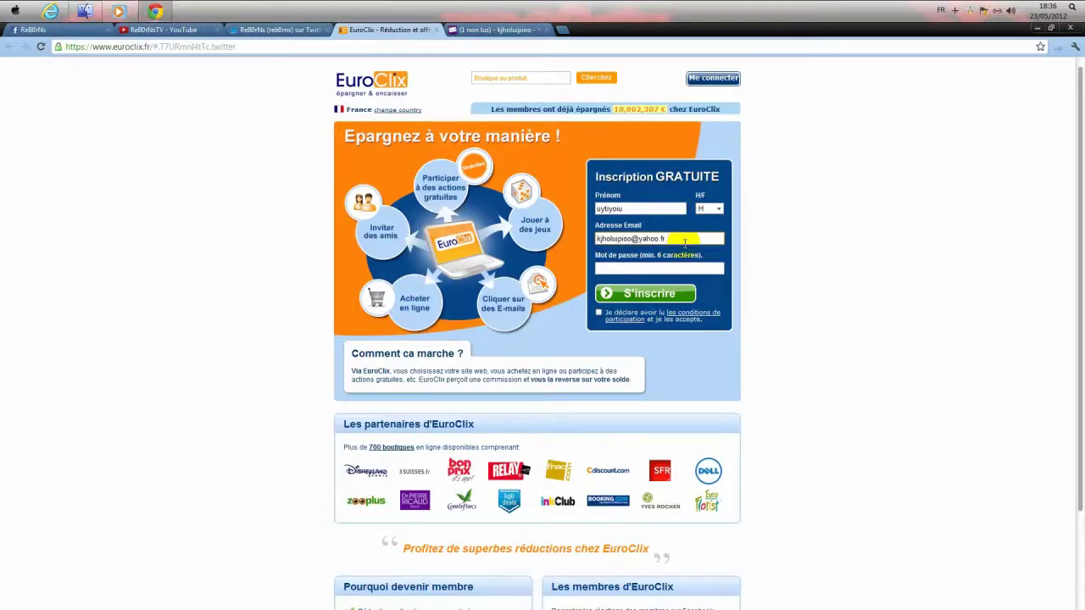
type("o")
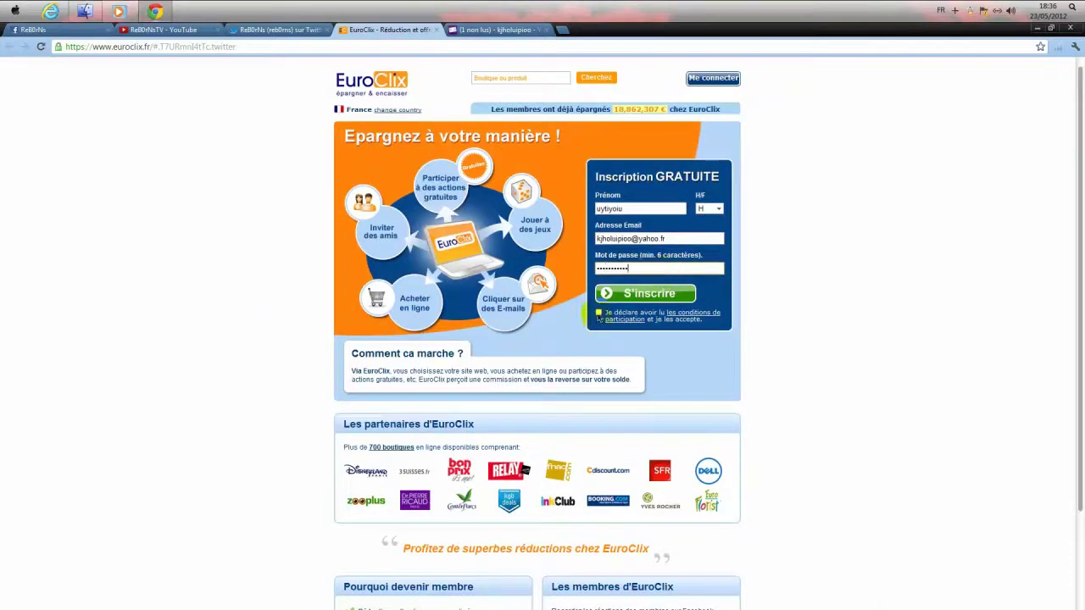
left_click(616, 296)
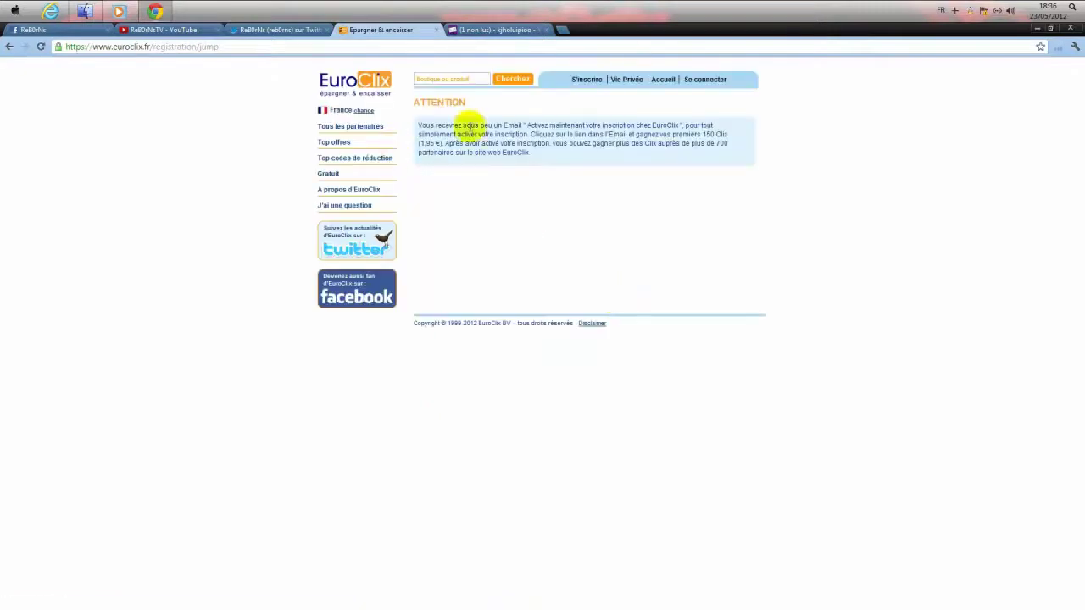
- Check the Yahoo inbox for the activation email and close the EuroClix confirmation tab
left_click_drag(418, 124, 734, 158)
left_click(552, 152)
left_click(500, 30)
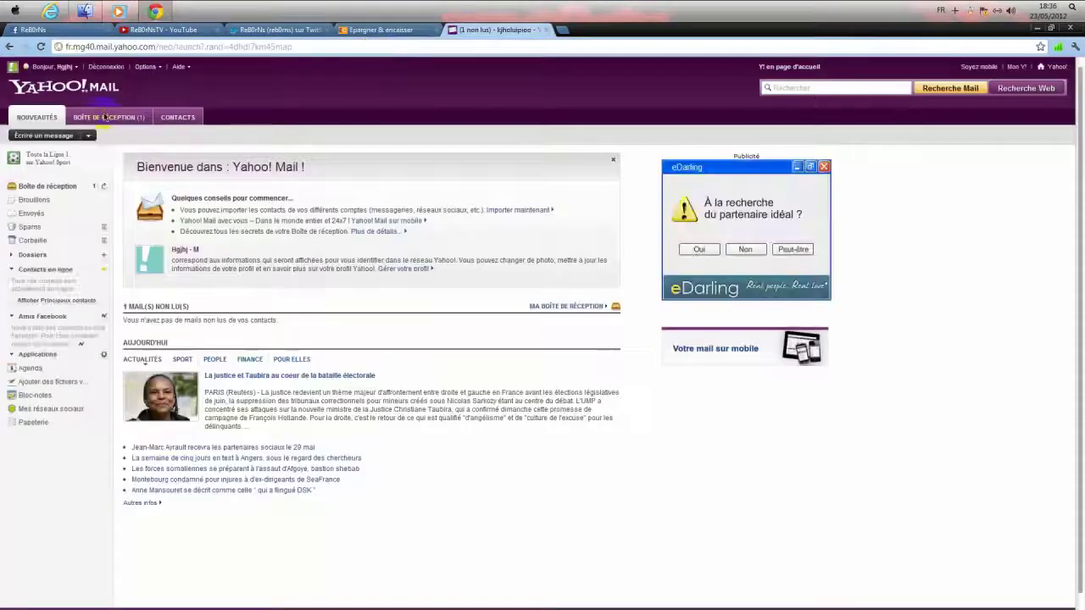
left_click(108, 116)
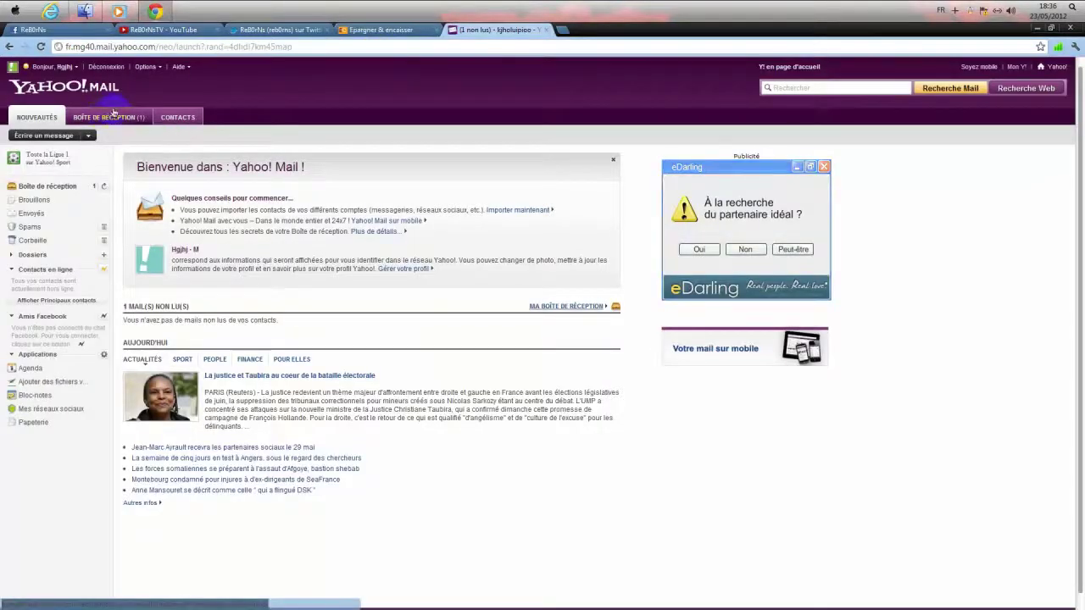
left_click(387, 31)
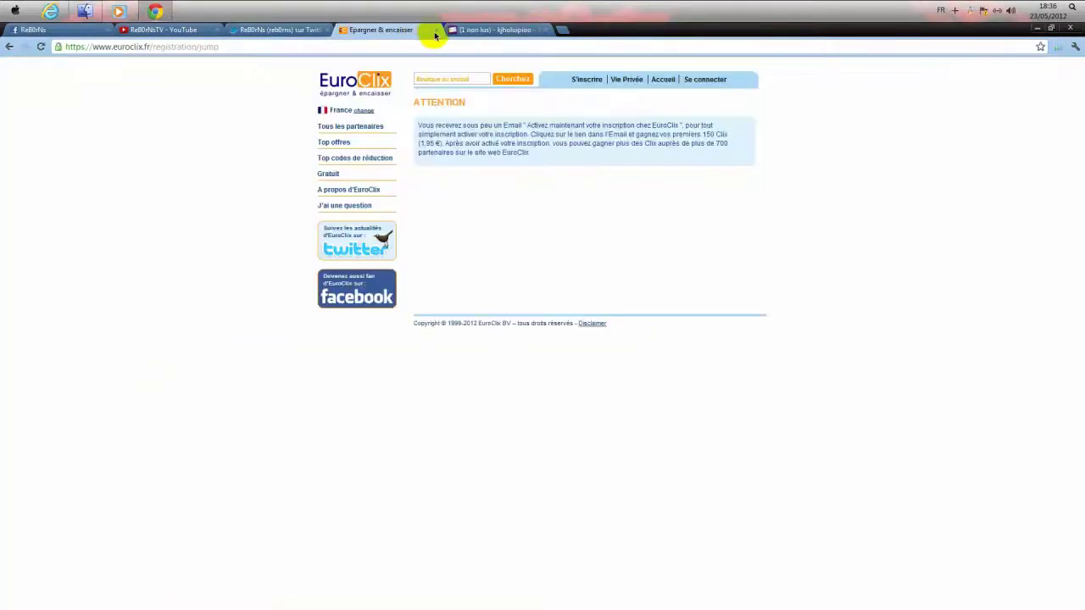
left_click(436, 31)
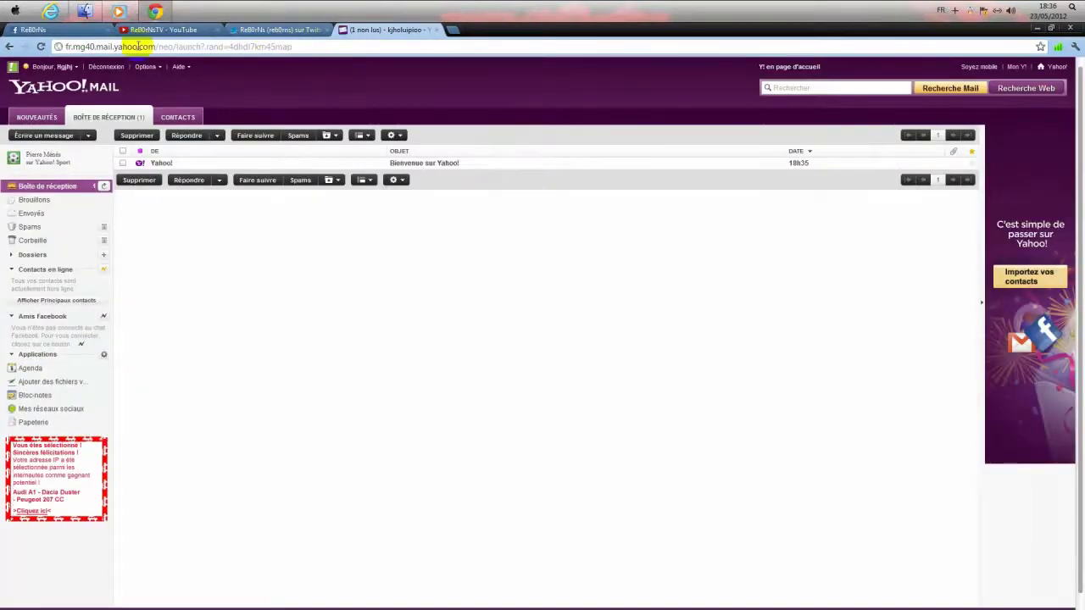
- Scroll through the ReB0rNs Facebook page timeline to view its EuroClix referral post
left_click(71, 30)
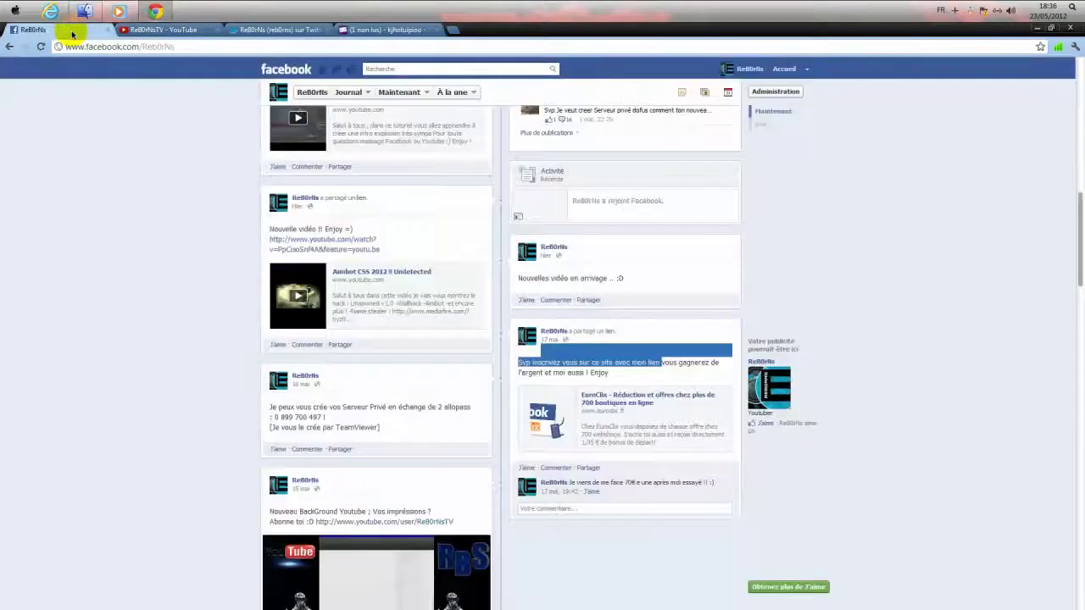
left_click_drag(1075, 225, 1056, 138)
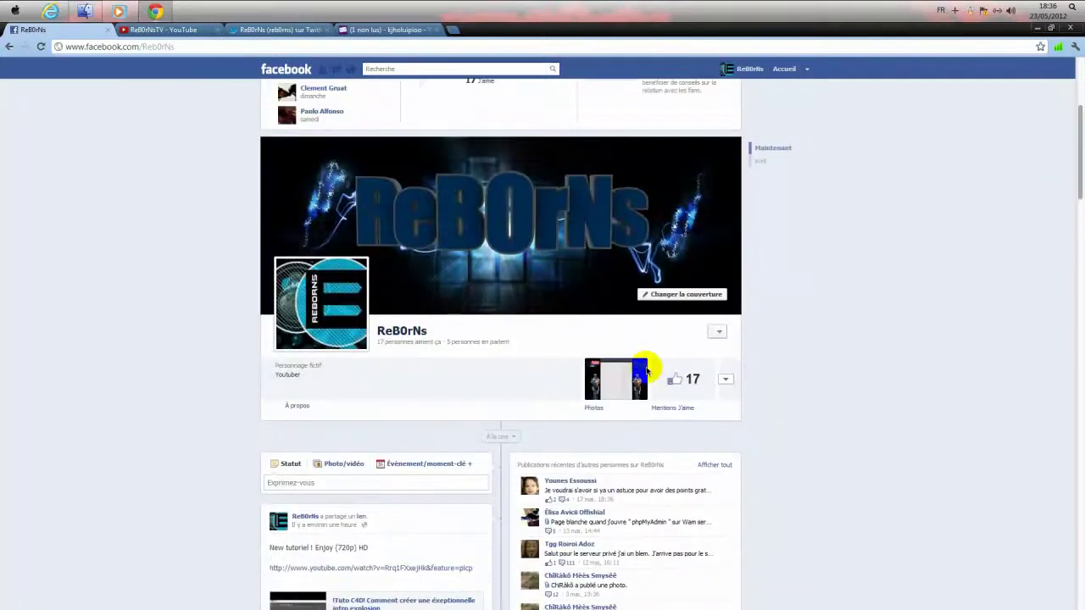
scroll(142, 452, "down", 3)
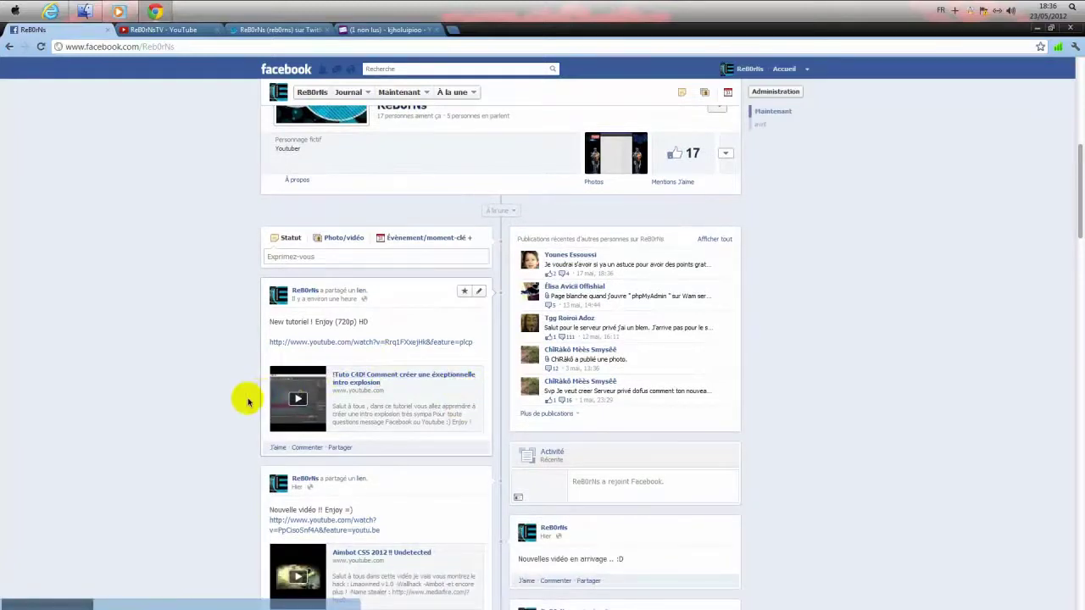
scroll(246, 565, "down", 3)
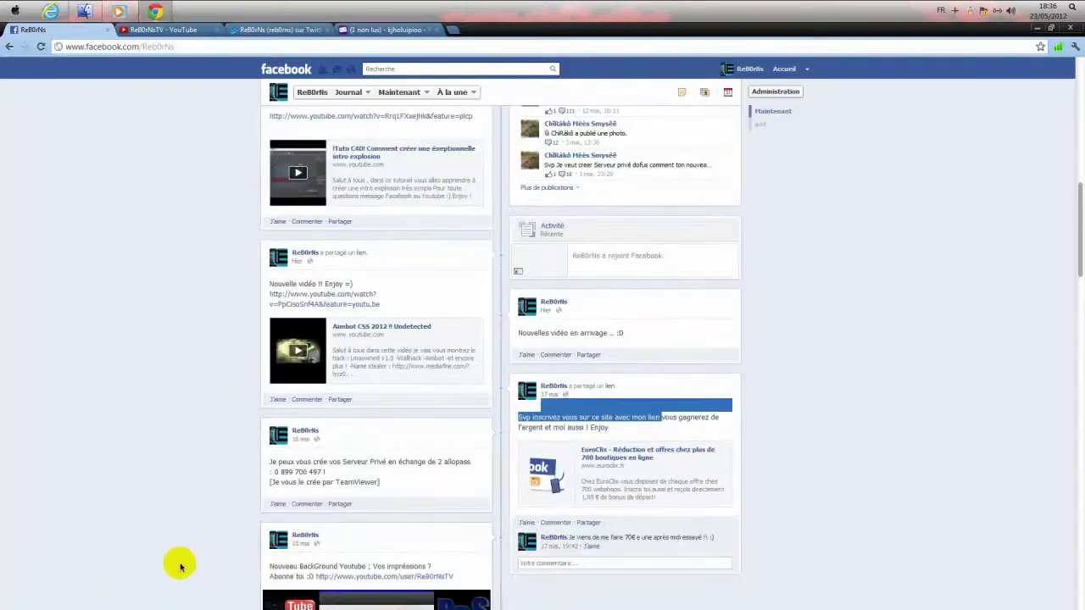
scroll(180, 566, "down", 5)
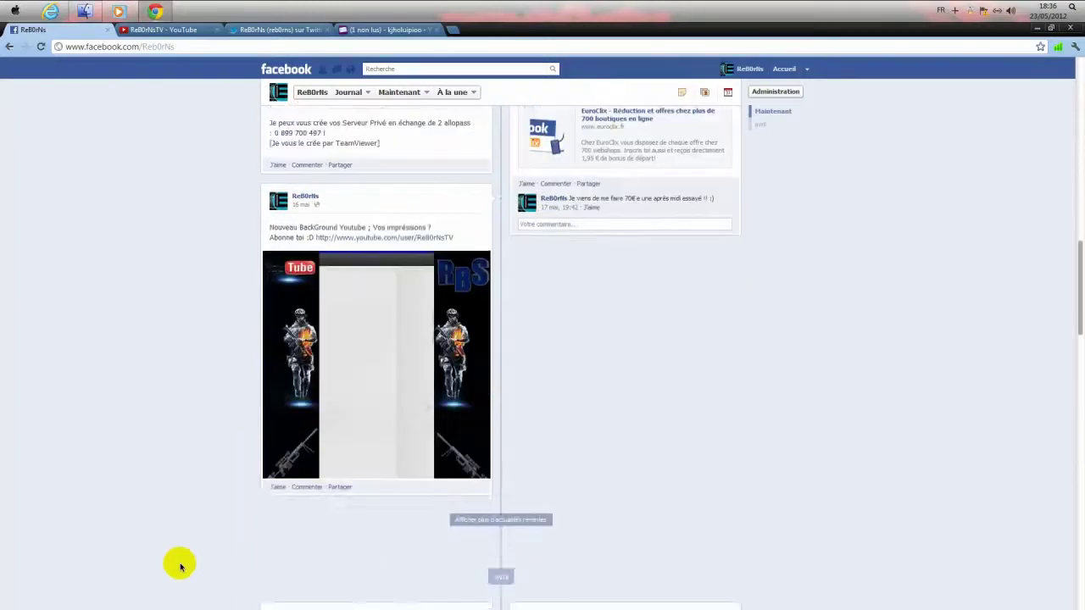
scroll(174, 559, "up", 10)
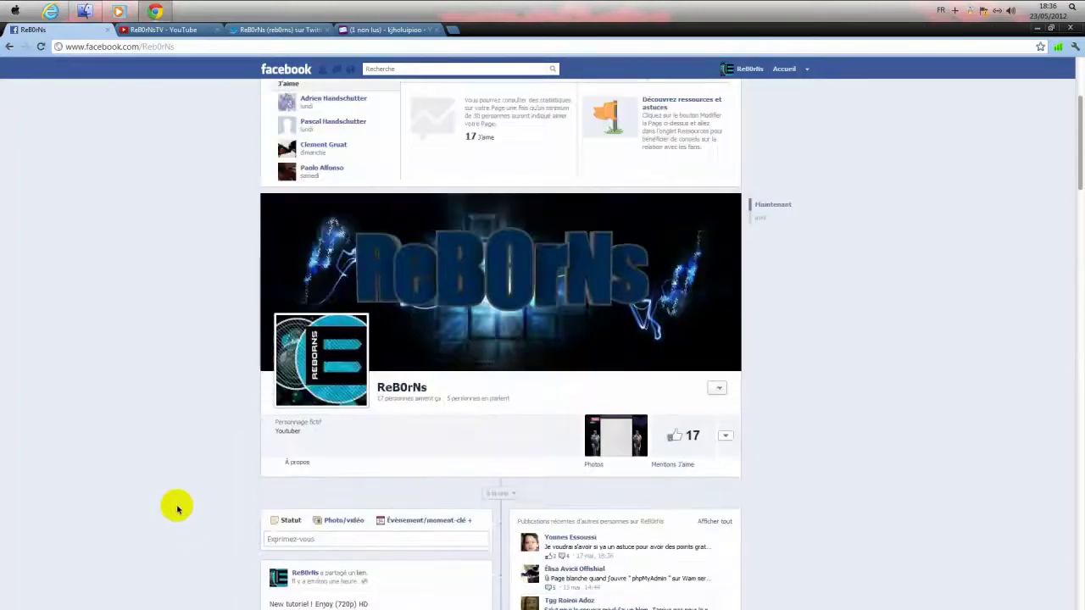
scroll(177, 510, "up", 2)
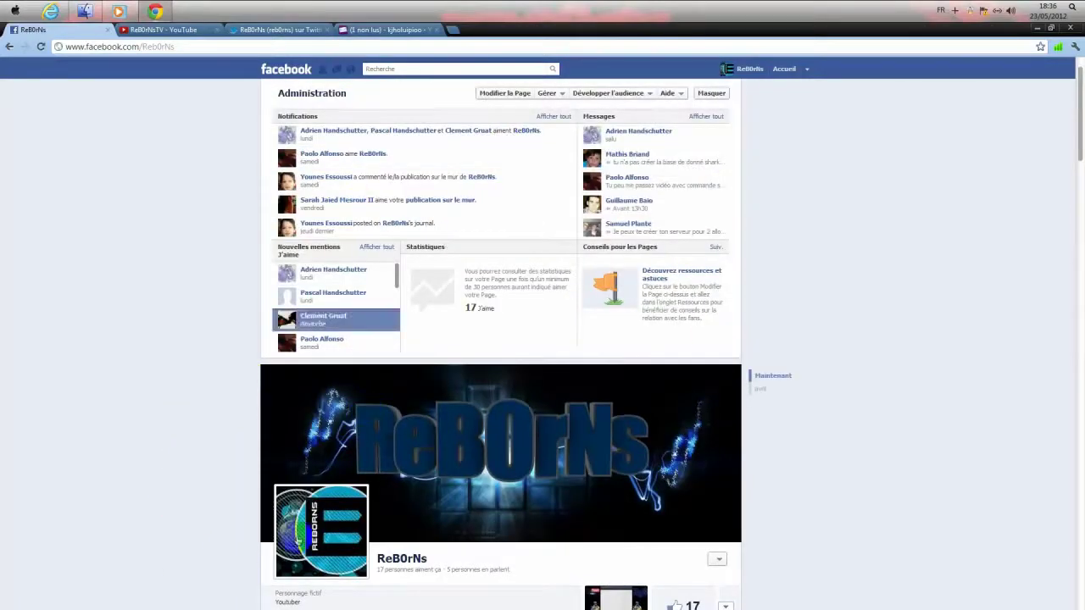
scroll(204, 585, "down", 5)
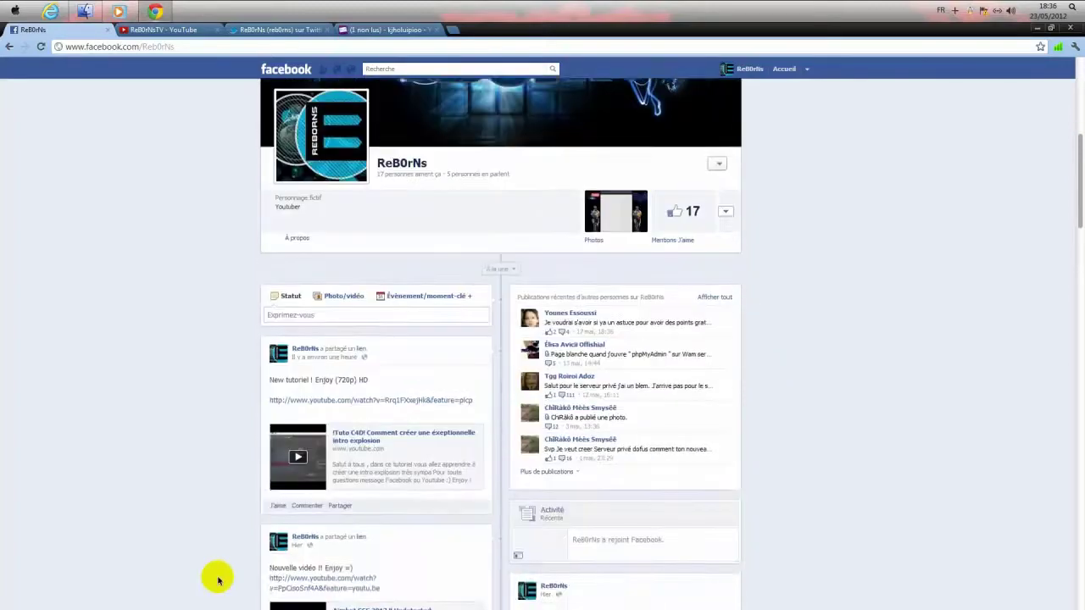
scroll(213, 574, "down", 1)
scroll(221, 568, "up", 4)
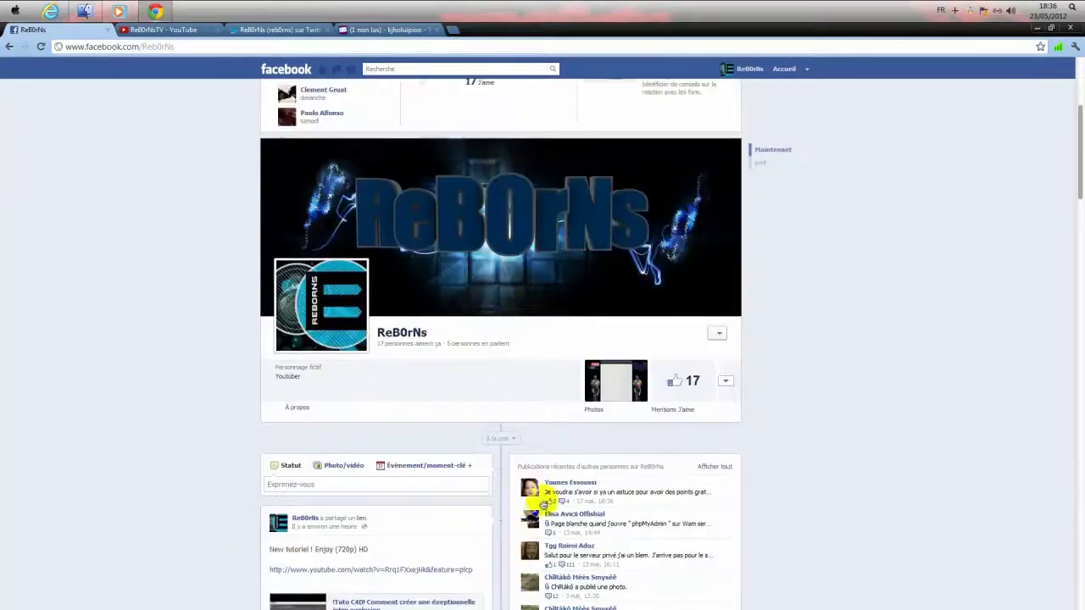
scroll(542, 501, "down", 2)
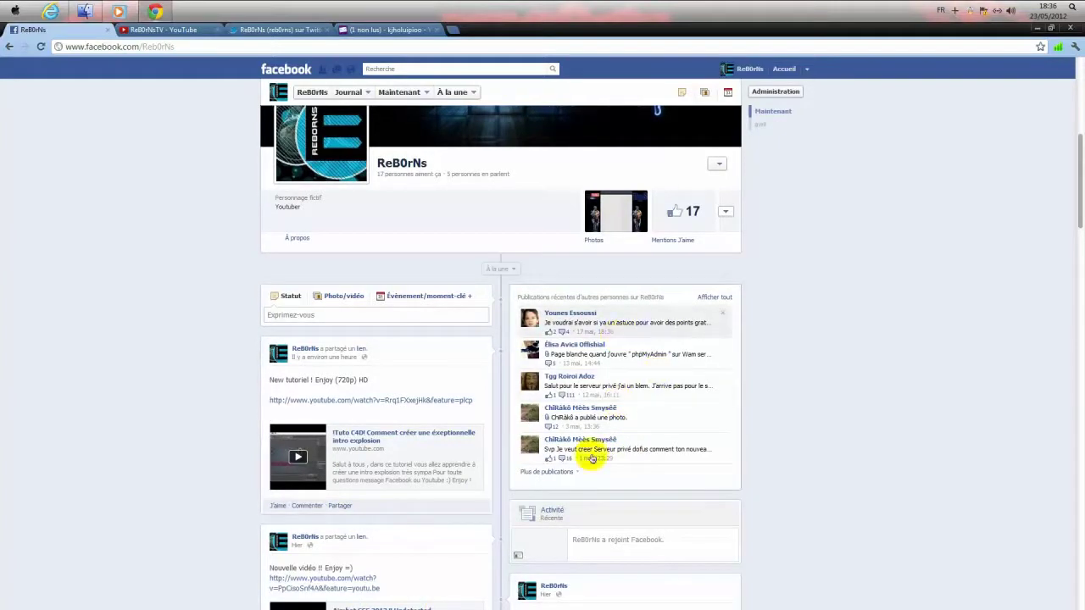
- Reload Yahoo! Mail, open the EuroClix email, and follow its activation link
left_click(376, 30)
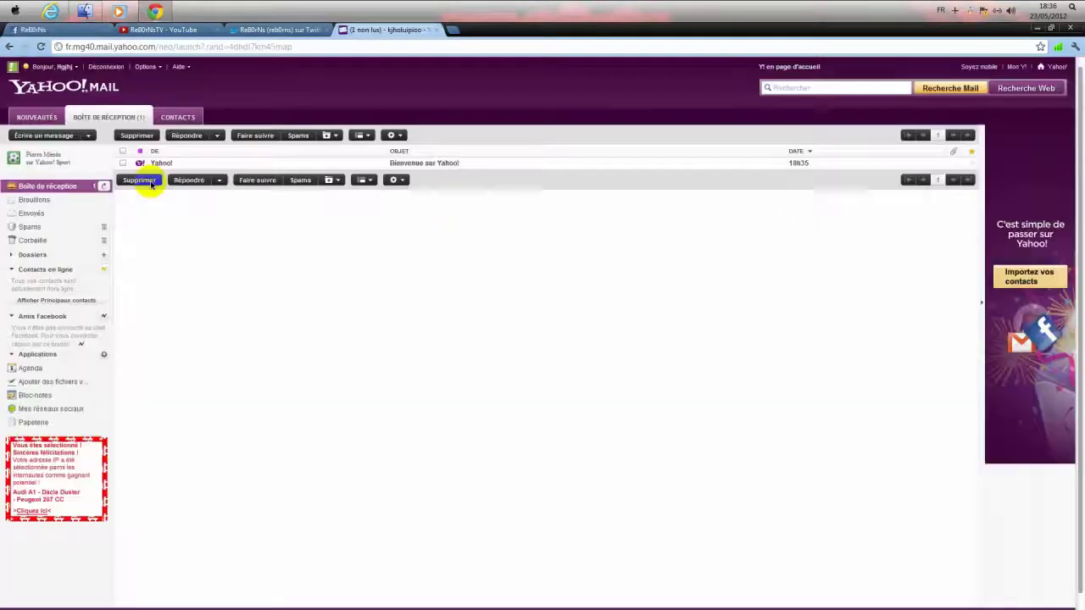
right_click(248, 259)
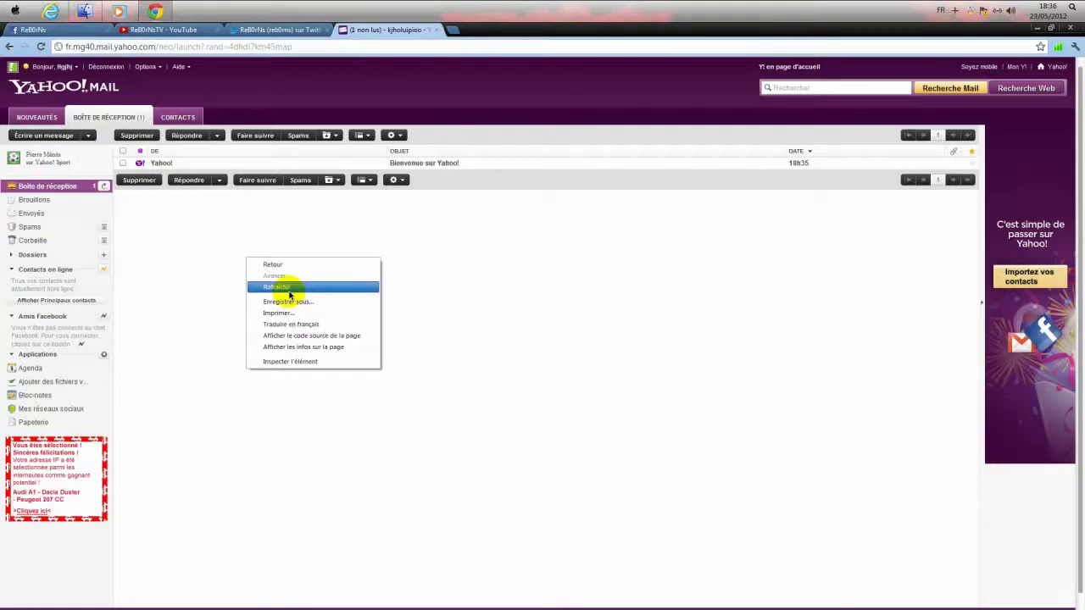
left_click(289, 294)
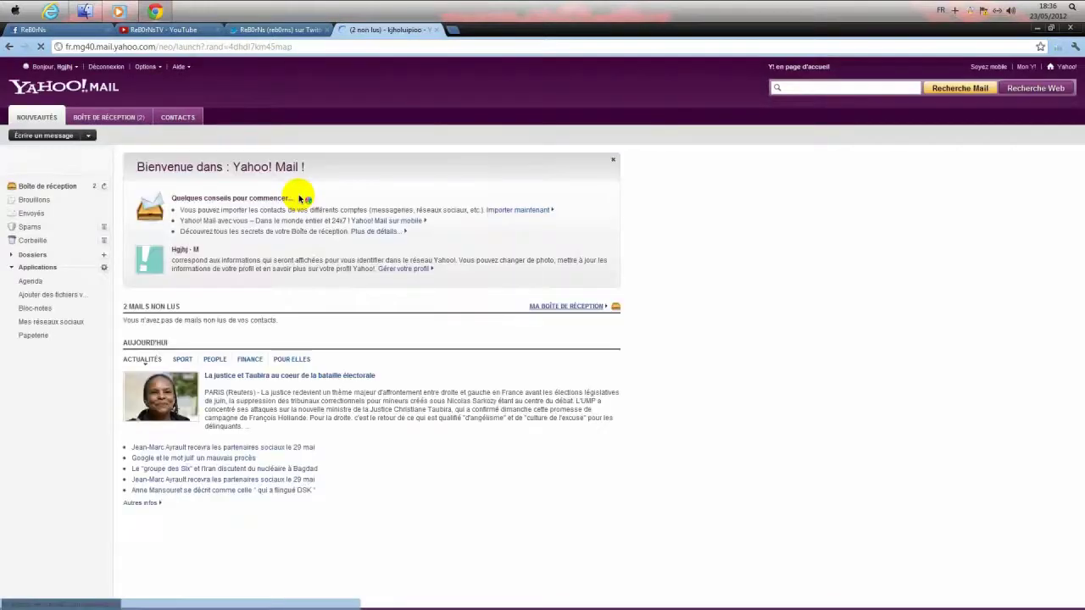
left_click(141, 118)
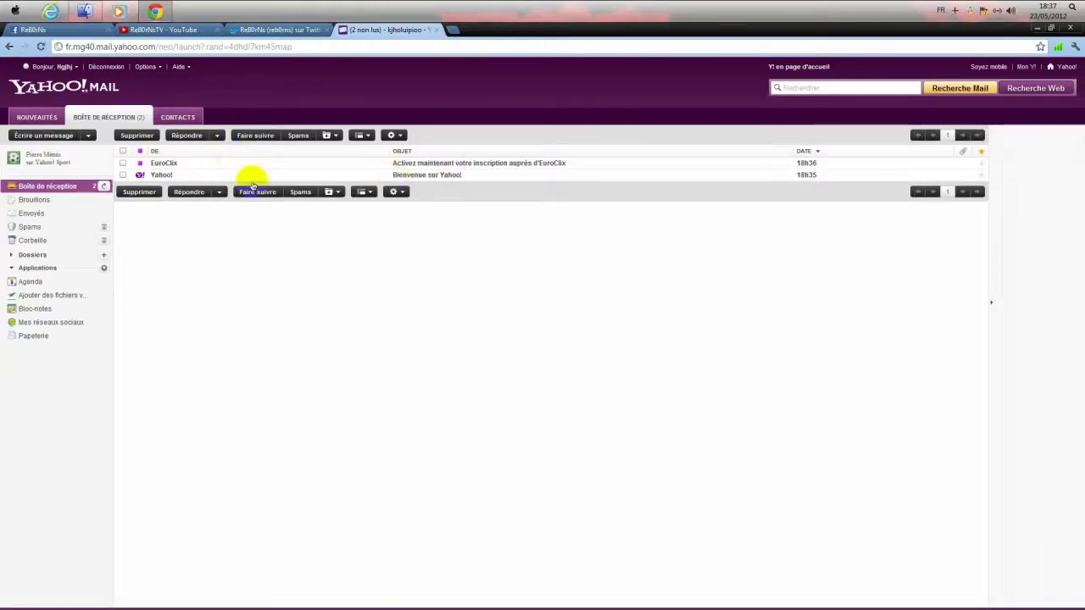
left_click(186, 164)
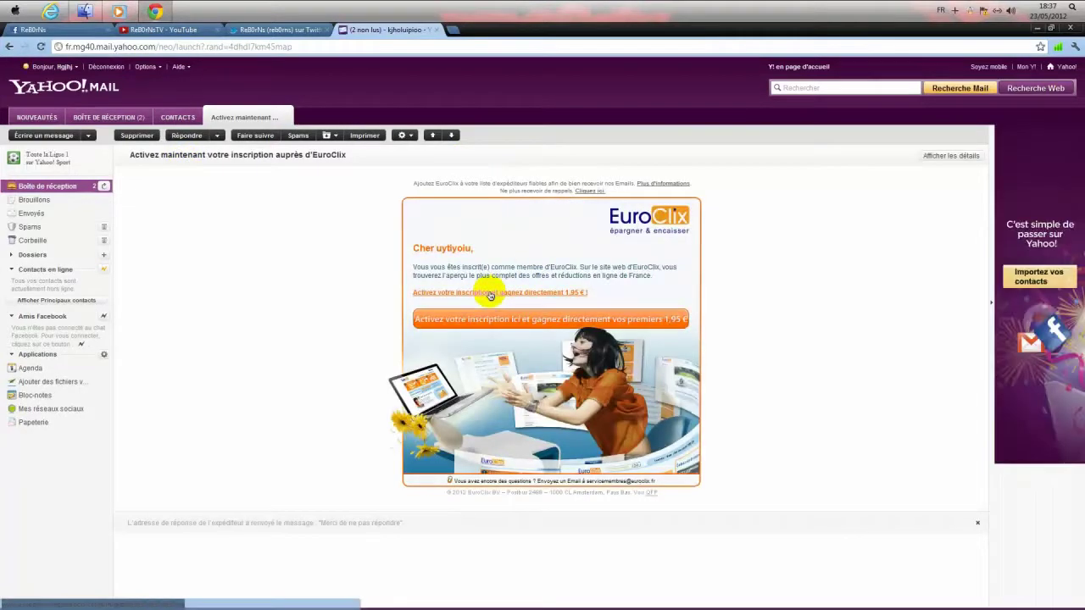
left_click(489, 293)
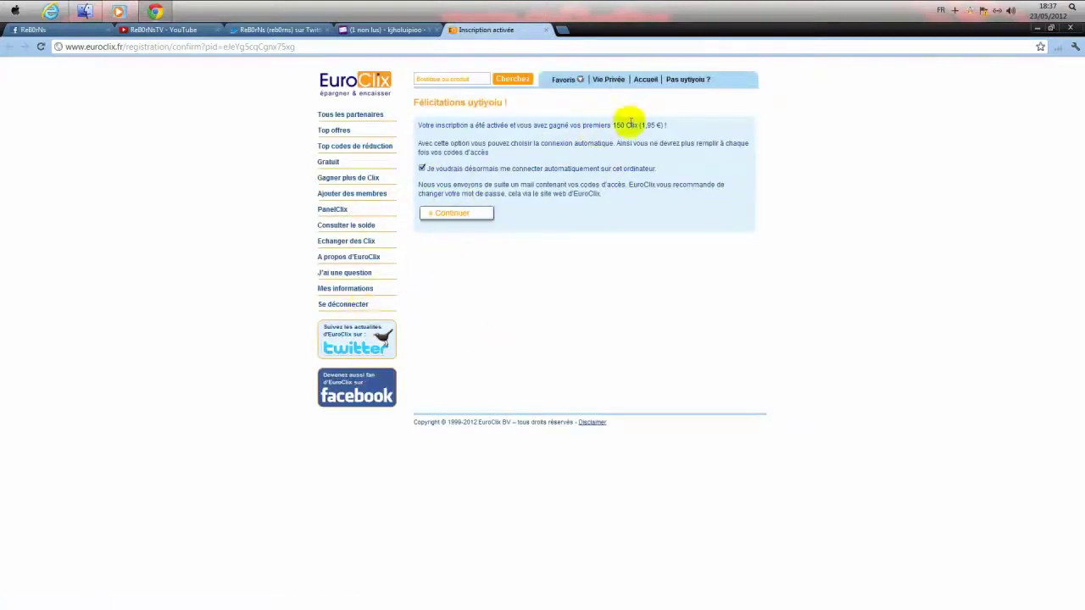
- Highlight the 150 Clix (1,95 €) activation message, then go to 'Echanger des Clix'
left_click_drag(631, 125, 687, 124)
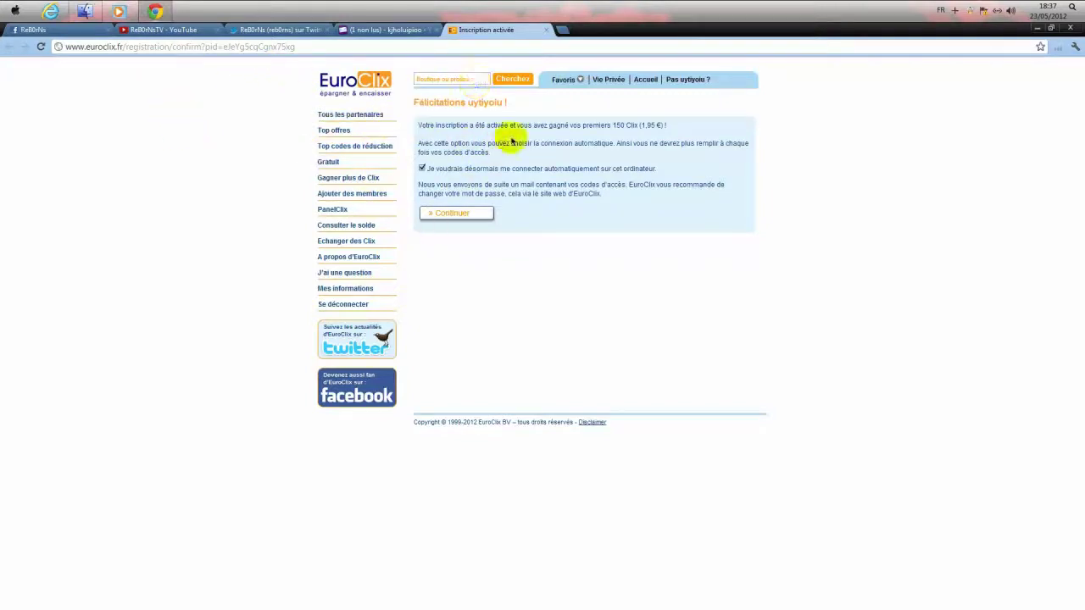
left_click_drag(424, 123, 508, 193)
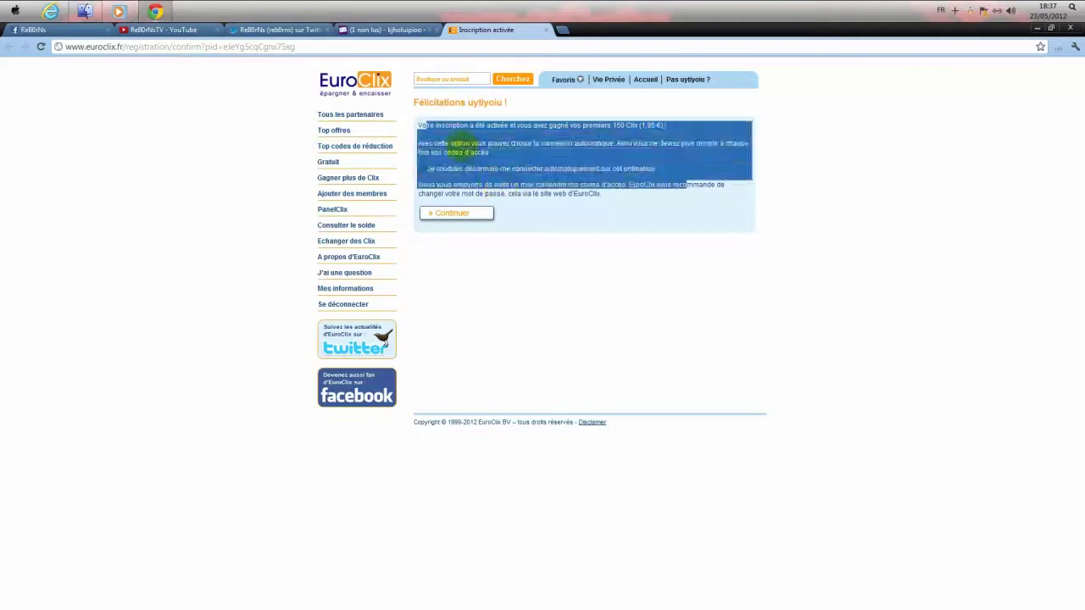
left_click_drag(458, 144, 647, 153)
left_click(425, 134)
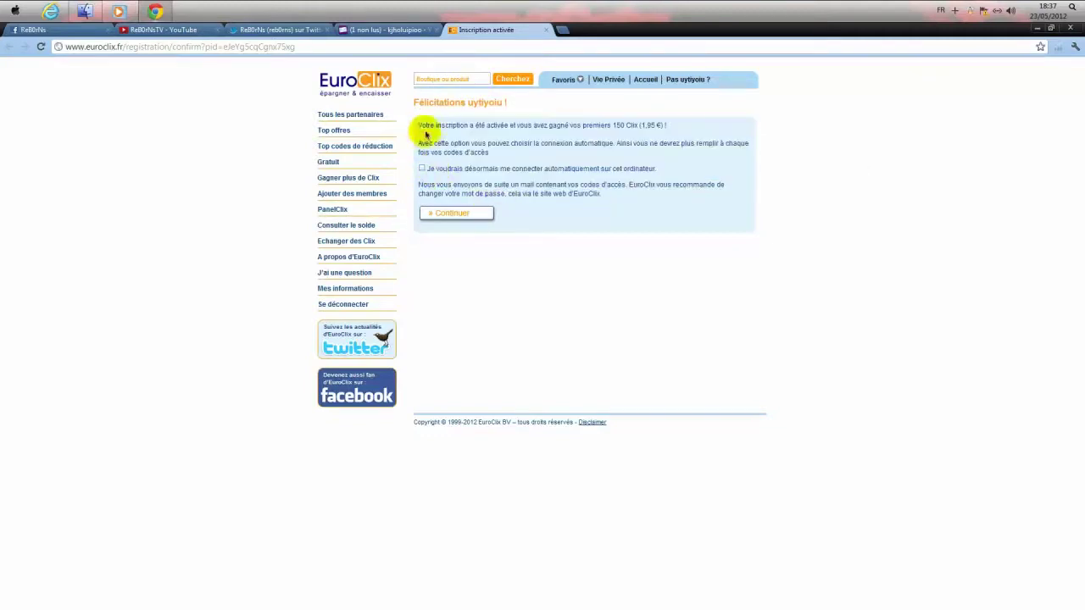
left_click_drag(433, 125, 641, 144)
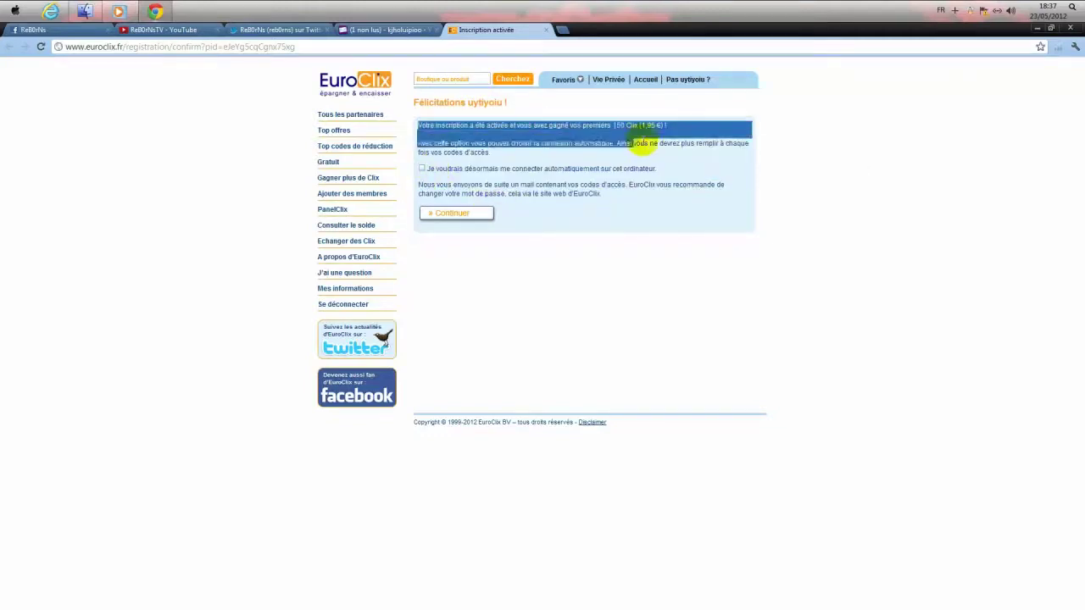
left_click(362, 243)
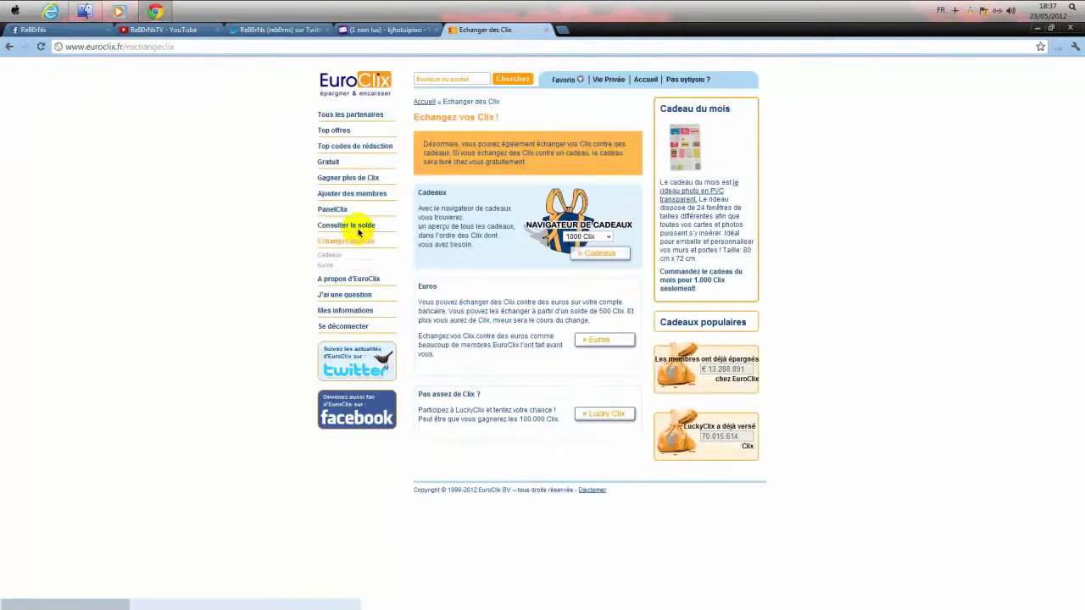
- Go through 'Gagner plus de Clix' to LuckyClix and spin the slot machine once
left_click(339, 180)
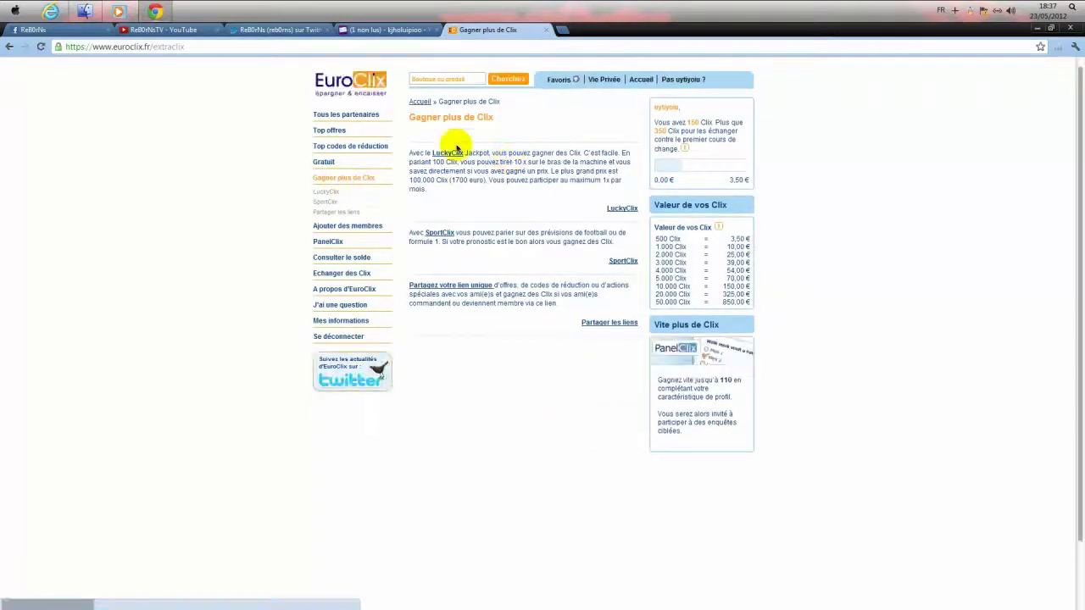
left_click(603, 208)
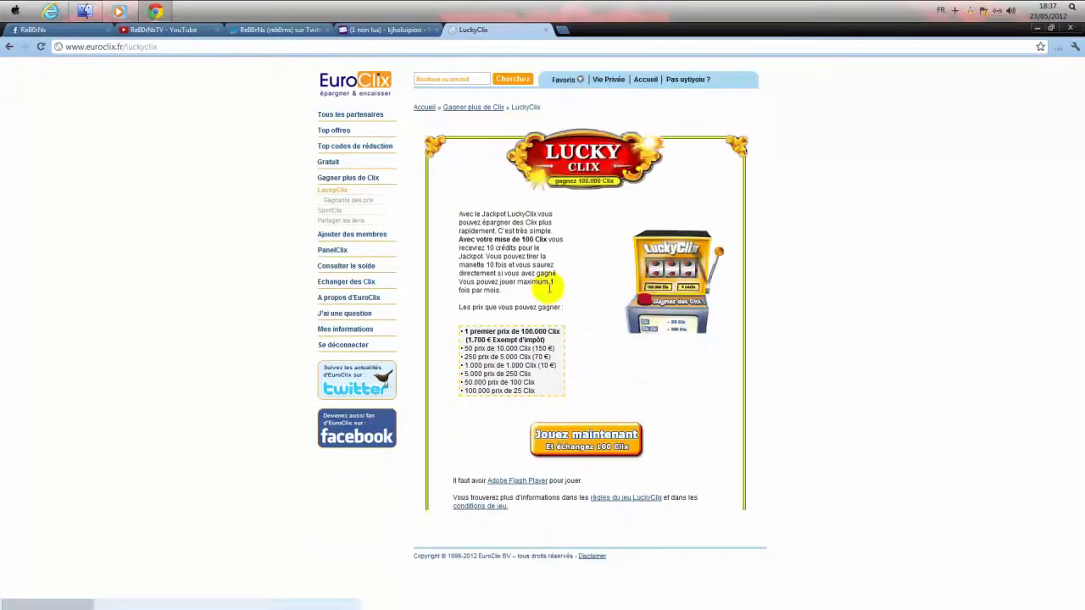
left_click(614, 436)
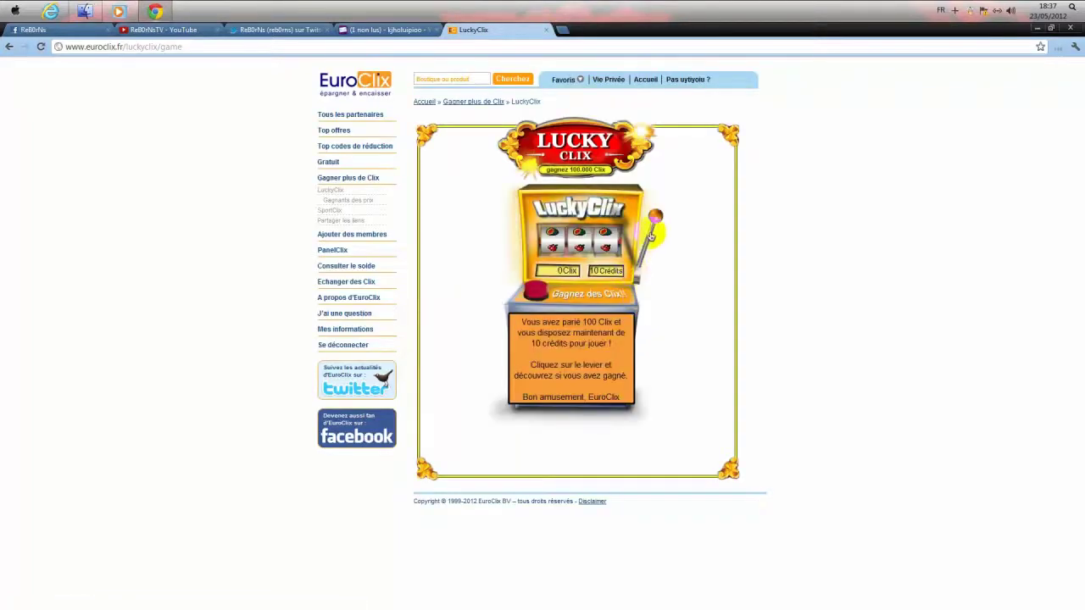
left_click(651, 238)
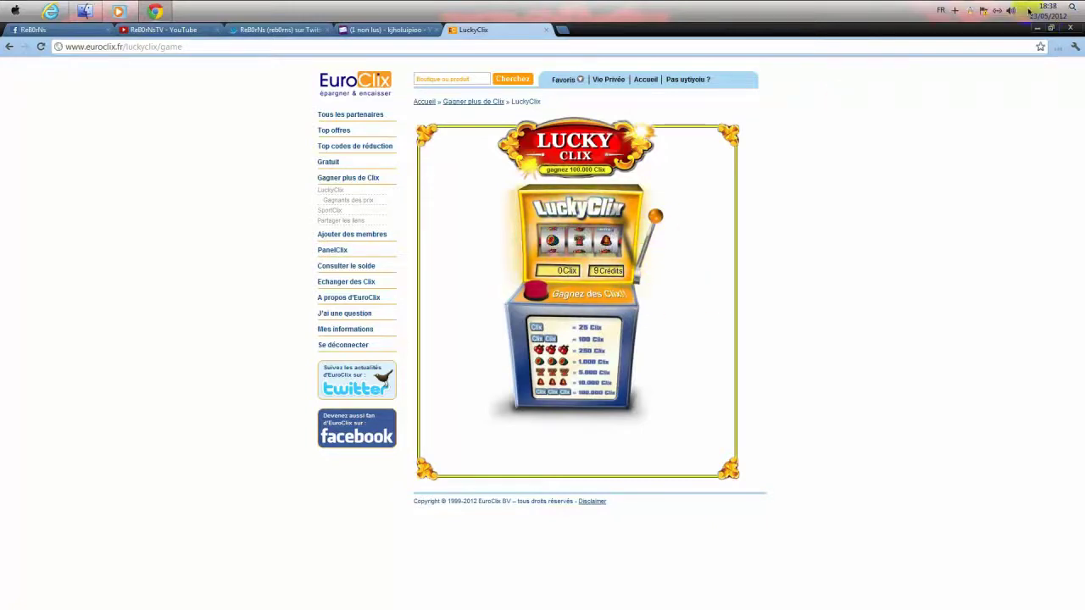
- Mute the computer's volume, spin again, then go to the 'Se déconnecter' page
left_click(1010, 11)
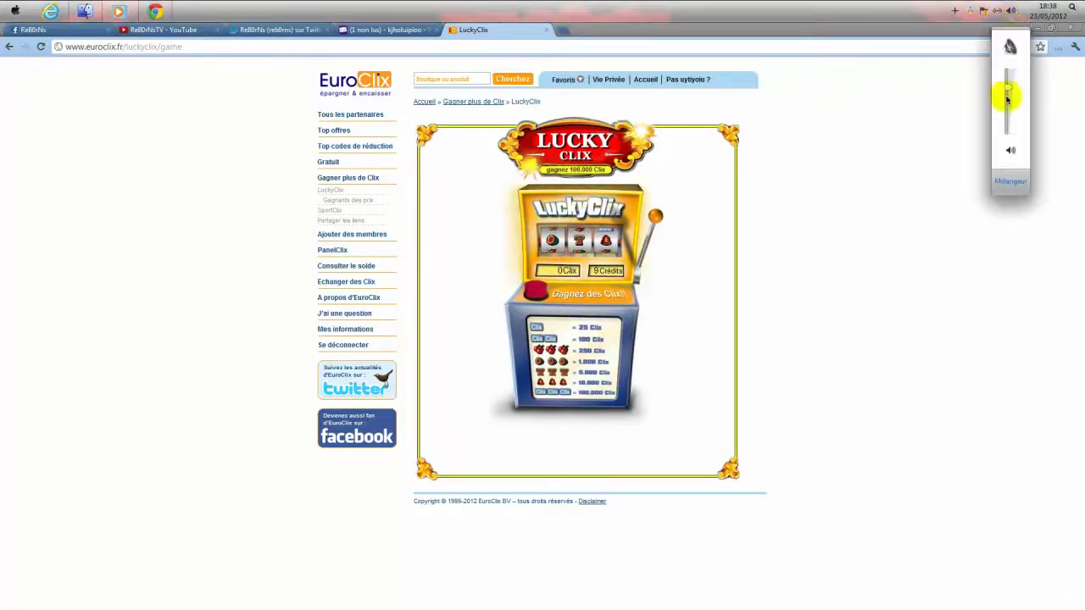
left_click_drag(1007, 100, 1012, 143)
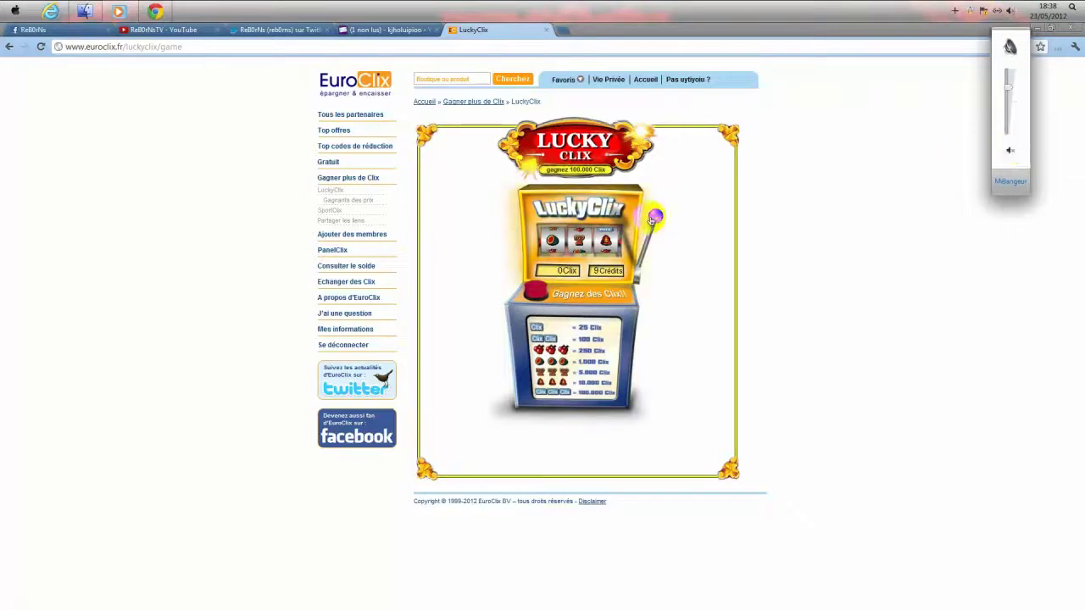
left_click(654, 218)
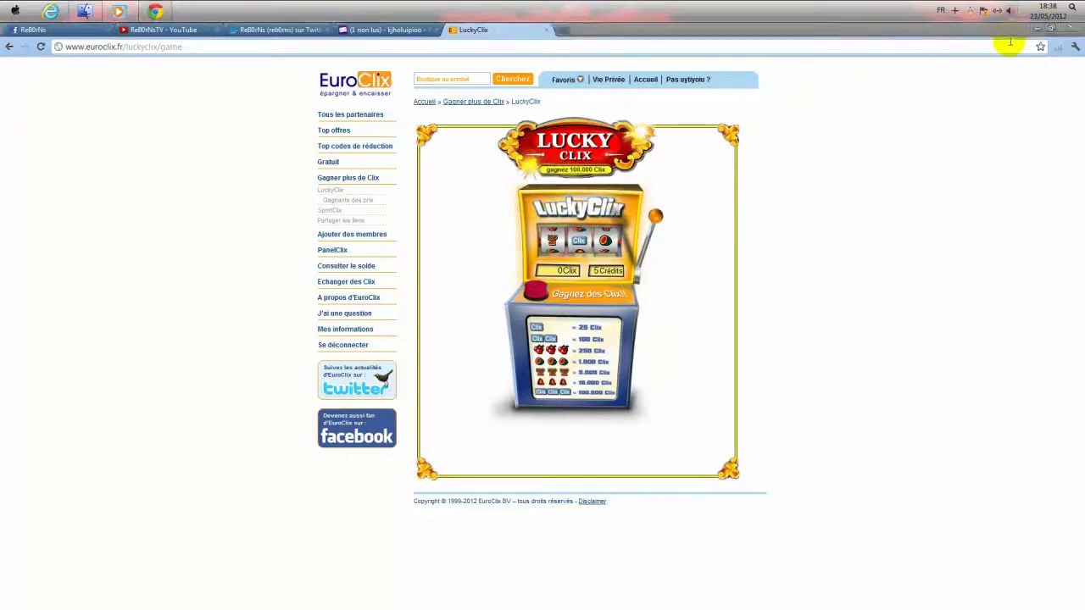
left_click(1010, 10)
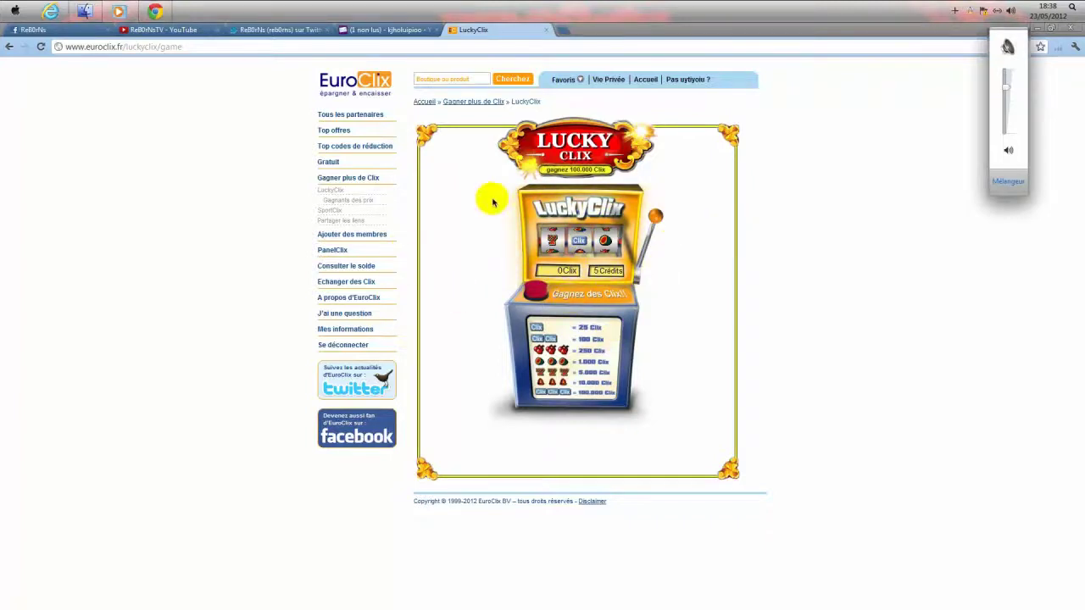
left_click(348, 345)
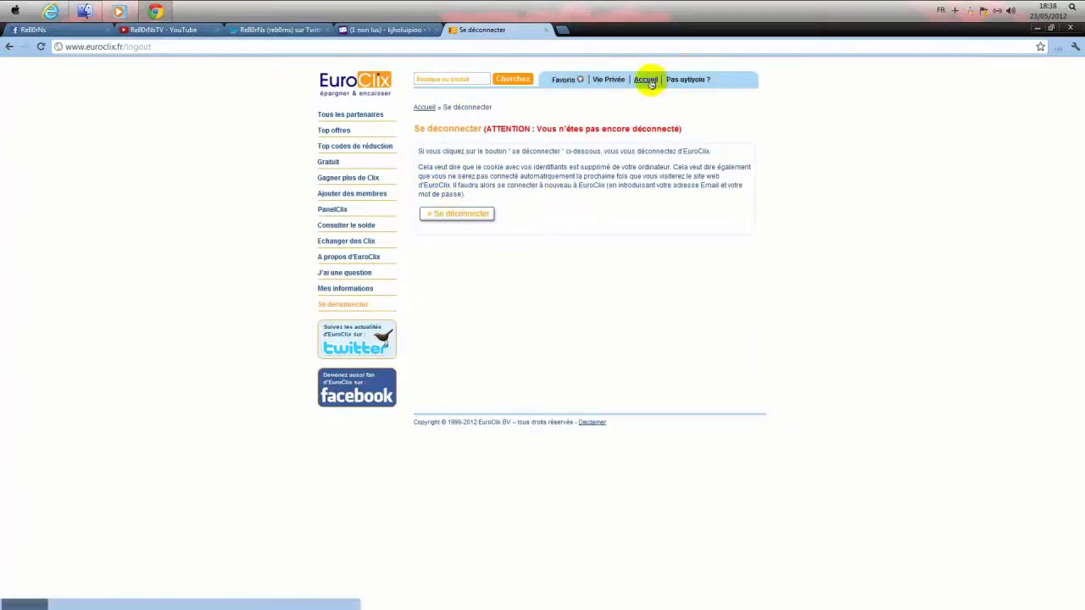
- Log out of EuroClix and sign back in using the saved e-mail address suggestion
left_click(465, 217)
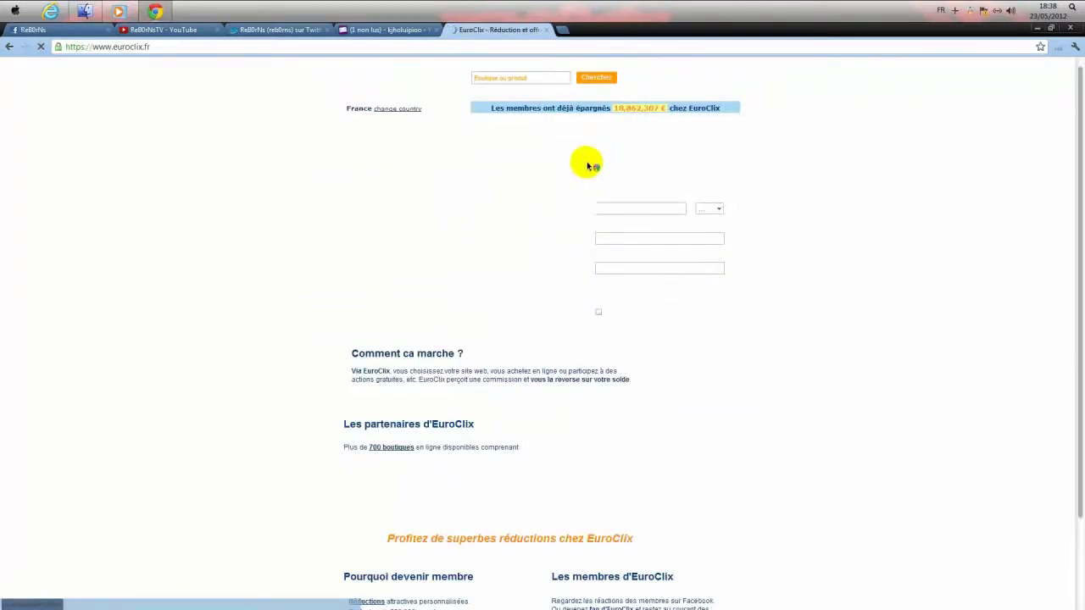
left_click(713, 80)
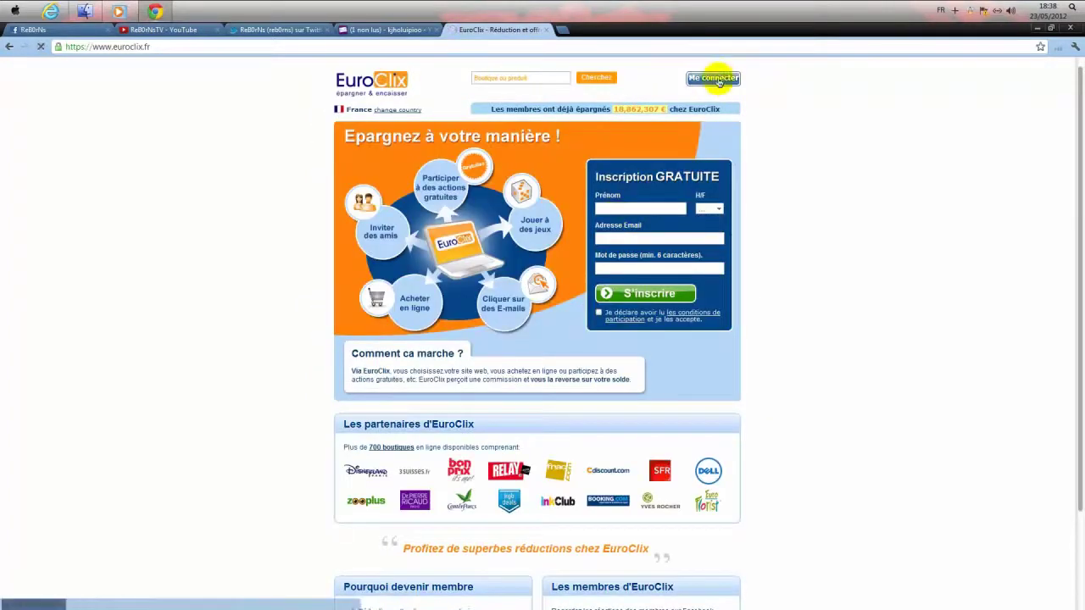
left_click(552, 160)
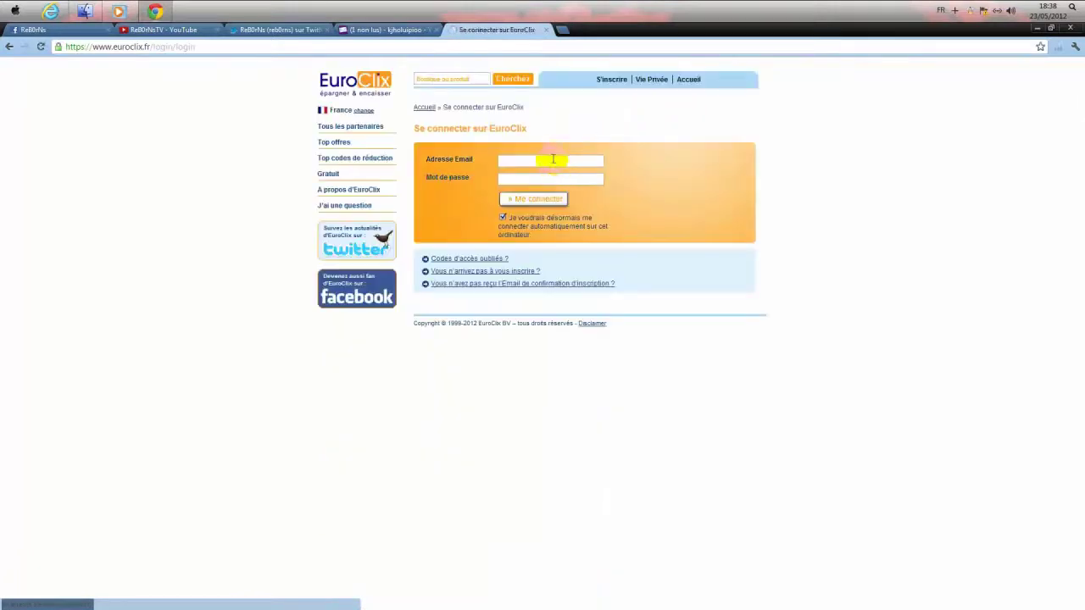
left_click(552, 166)
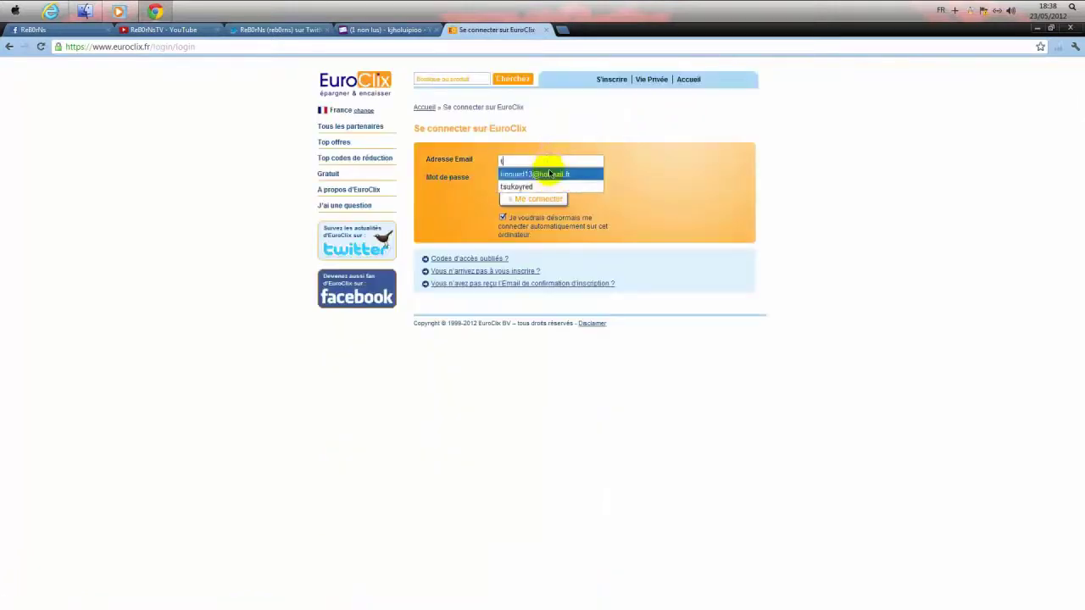
left_click(551, 171)
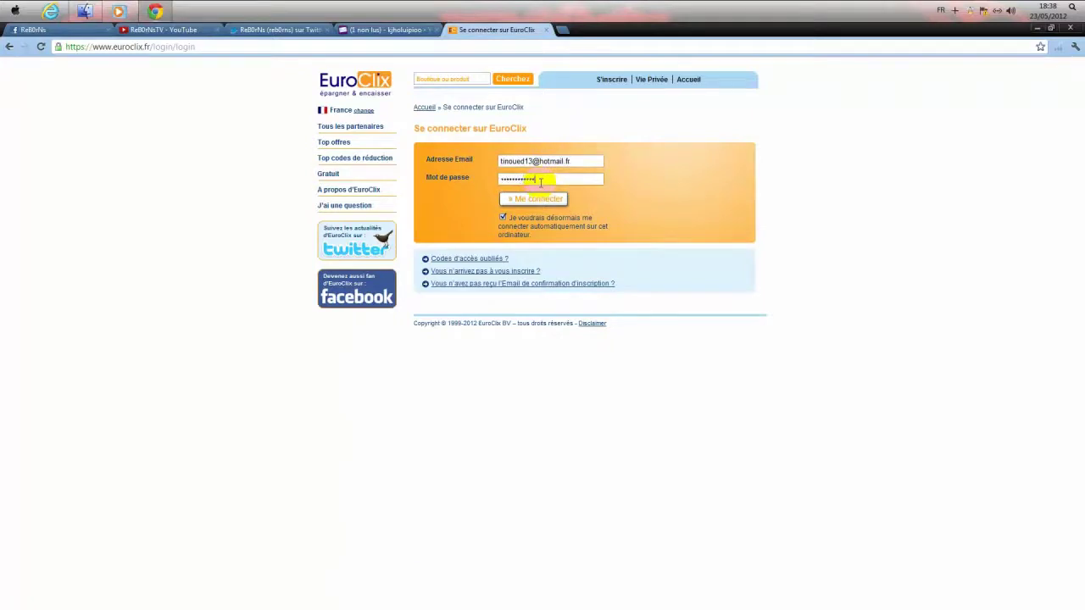
key("Return")
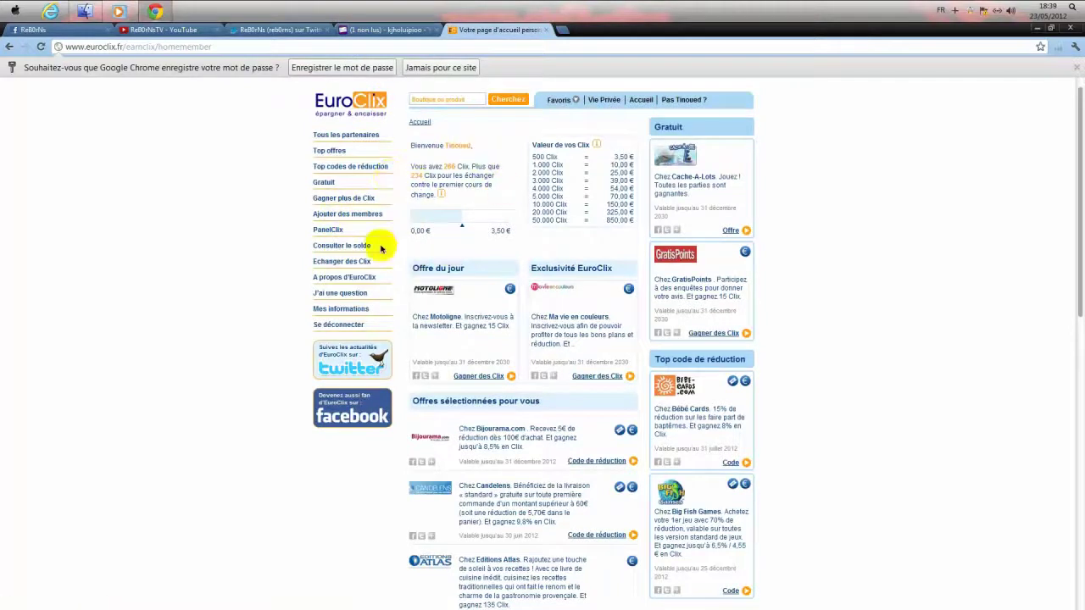
- View the Clix balance (266 available, 5.546 total), then return to the Facebook tab
left_click(347, 245)
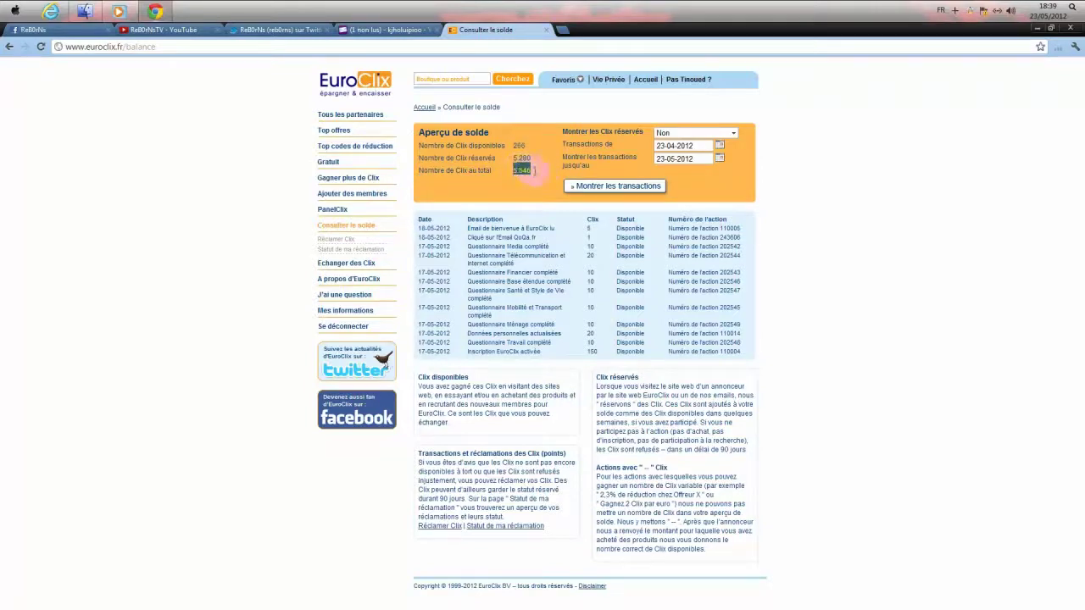
left_click(370, 180)
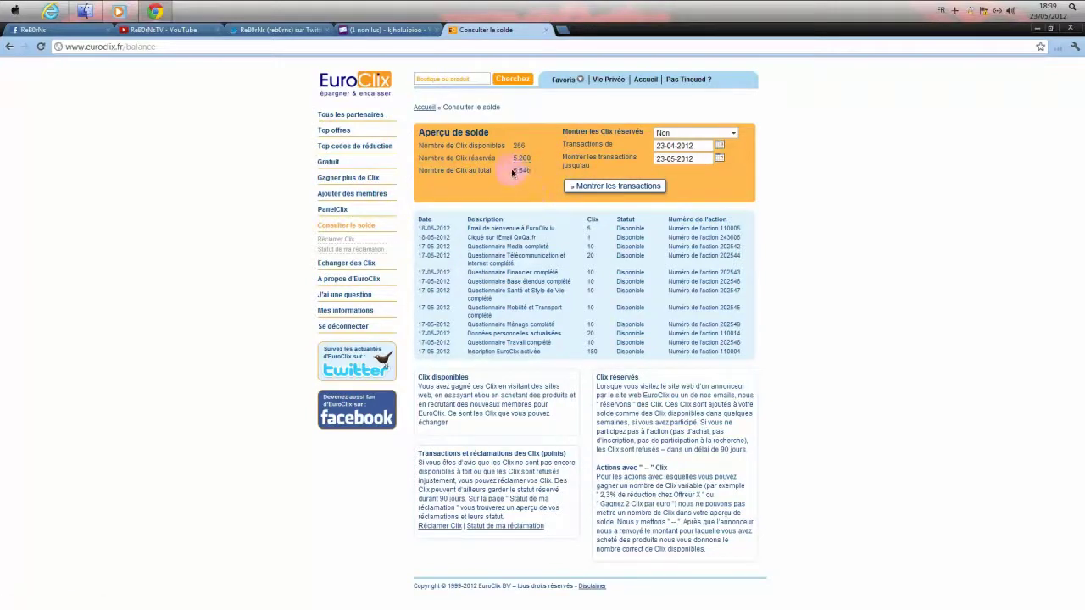
left_click_drag(512, 172, 535, 174)
left_click(537, 173)
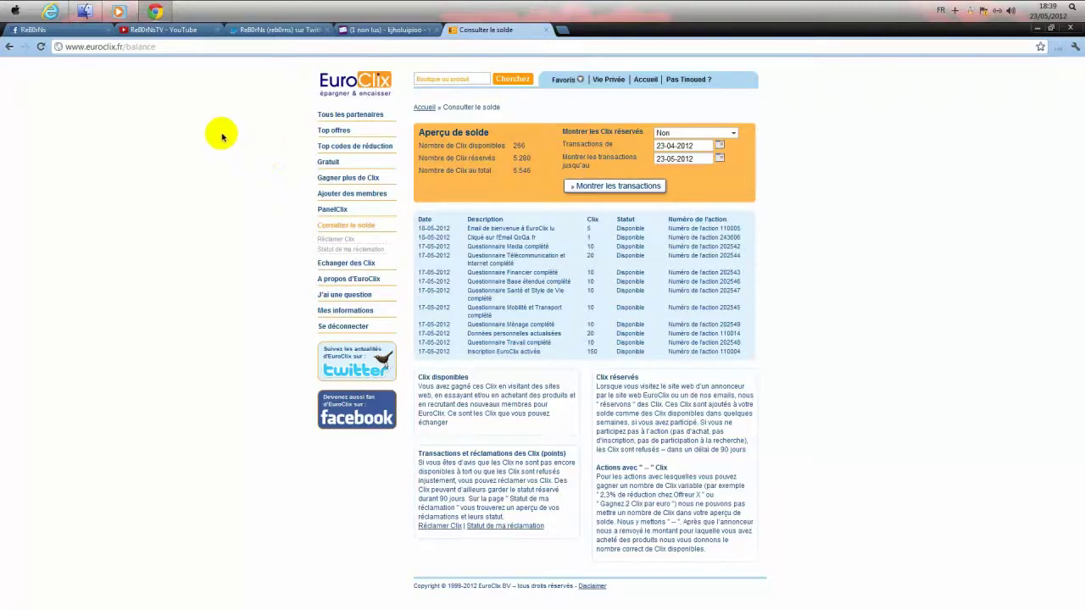
left_click(92, 31)
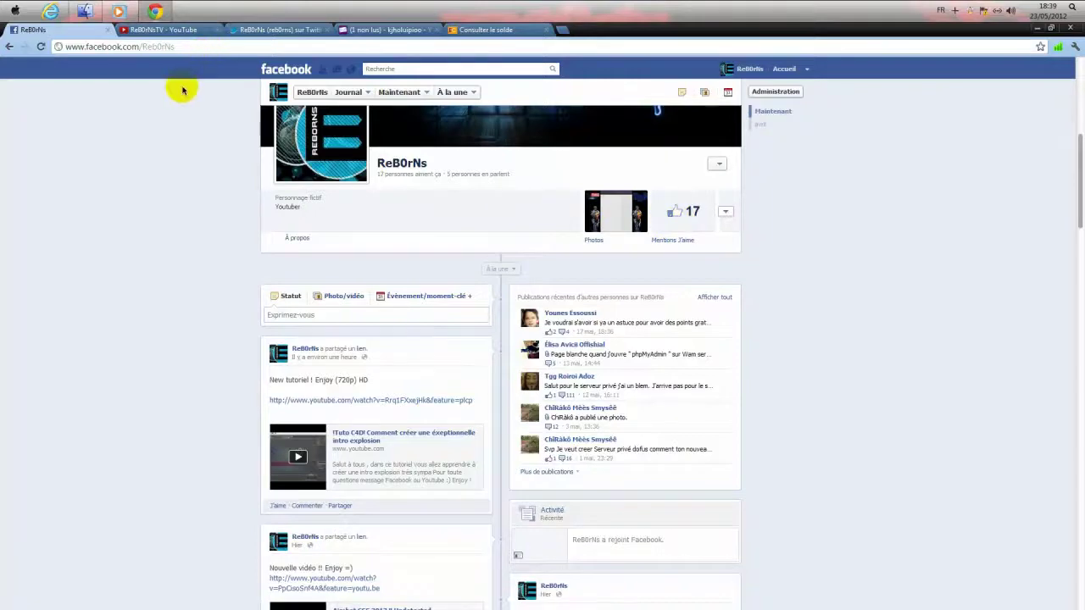
- Cycle through the Twitter profile, Yahoo Mail EuroClix message and Facebook tabs, returning to the EuroClix balance showing 266 Clix
left_click(234, 31)
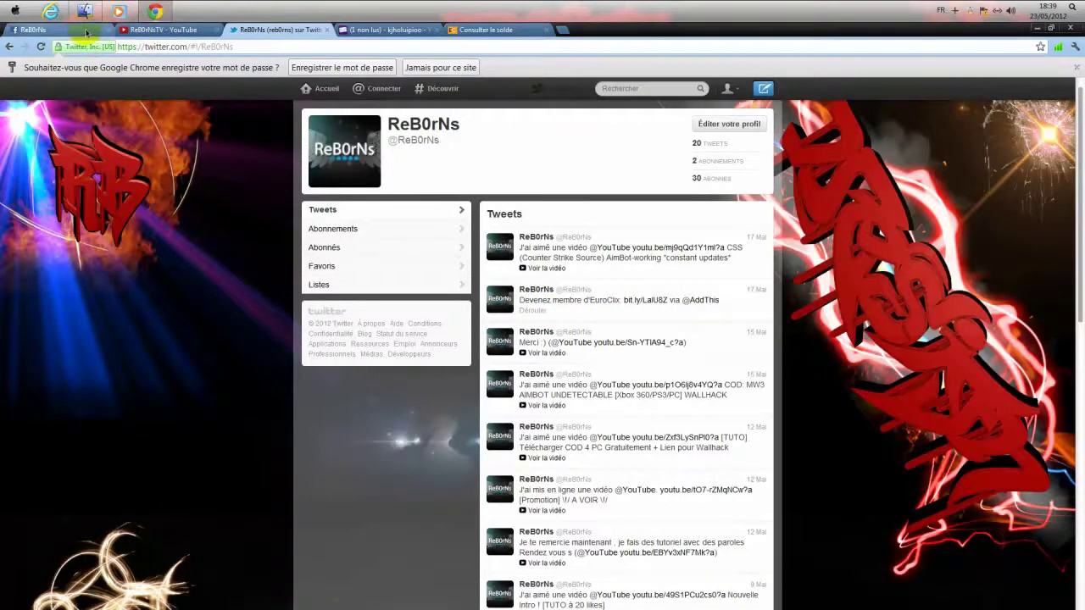
left_click(378, 32)
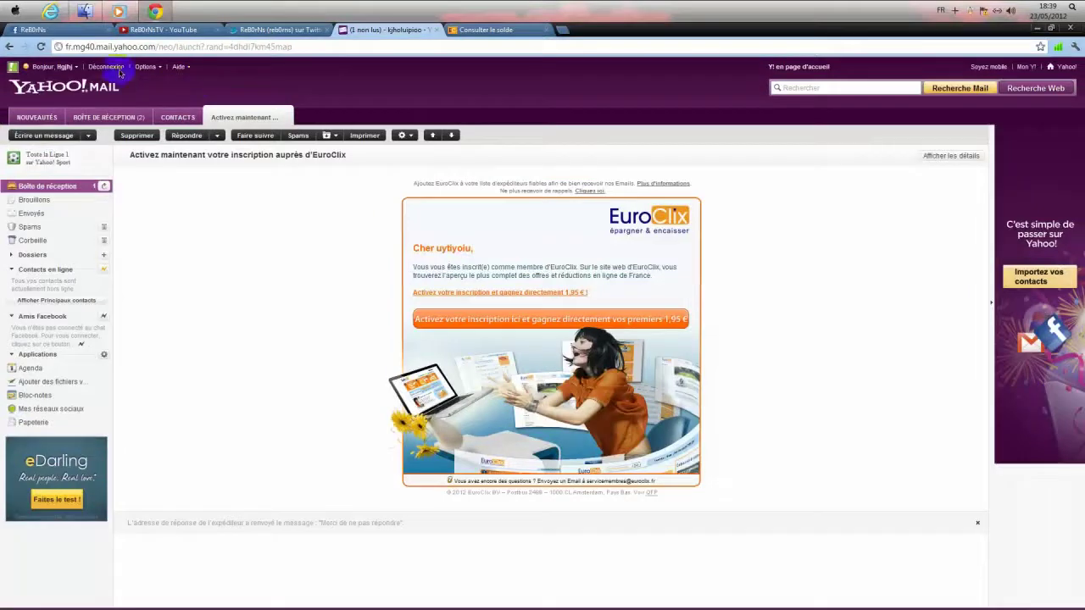
left_click(527, 33)
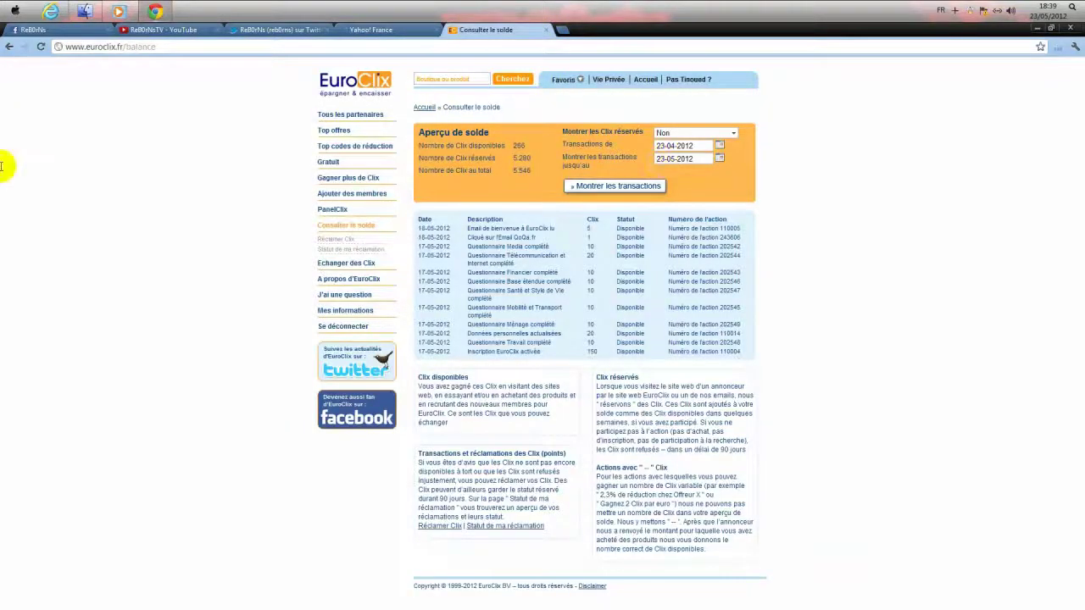
left_click(84, 30)
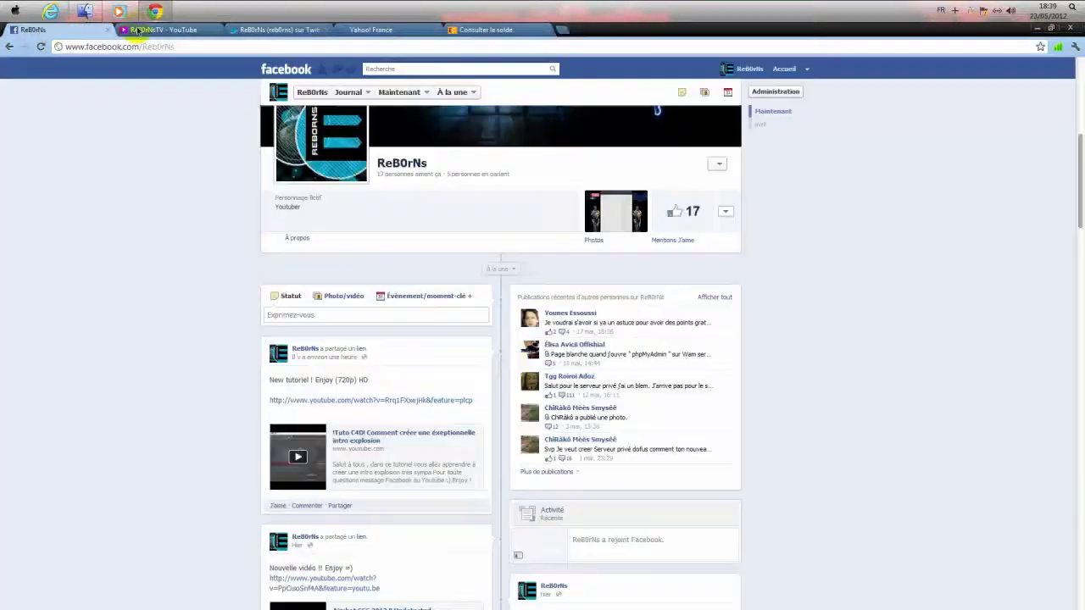
left_click(507, 30)
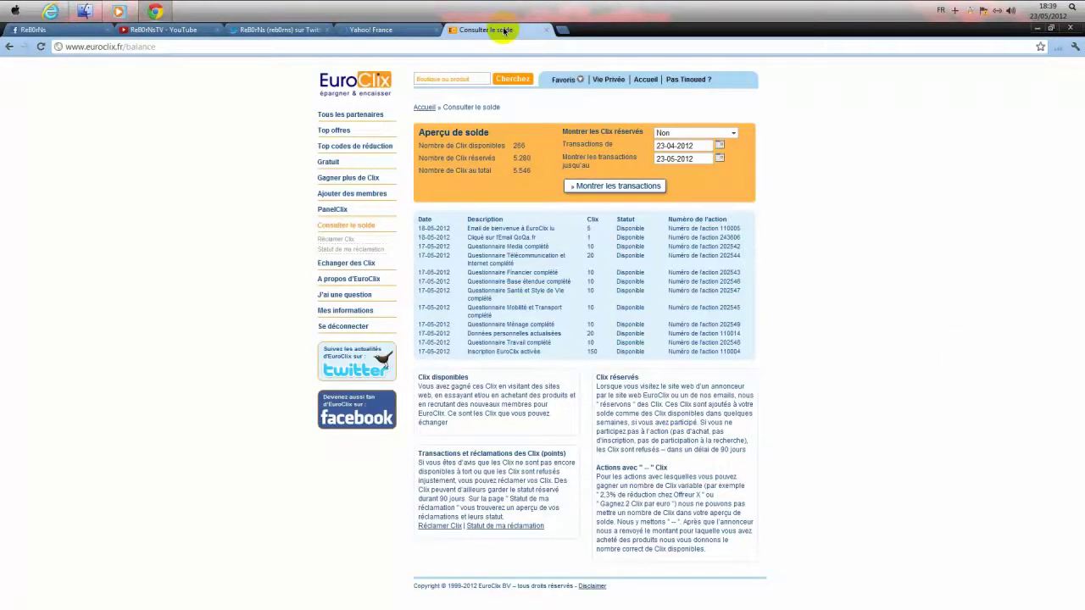